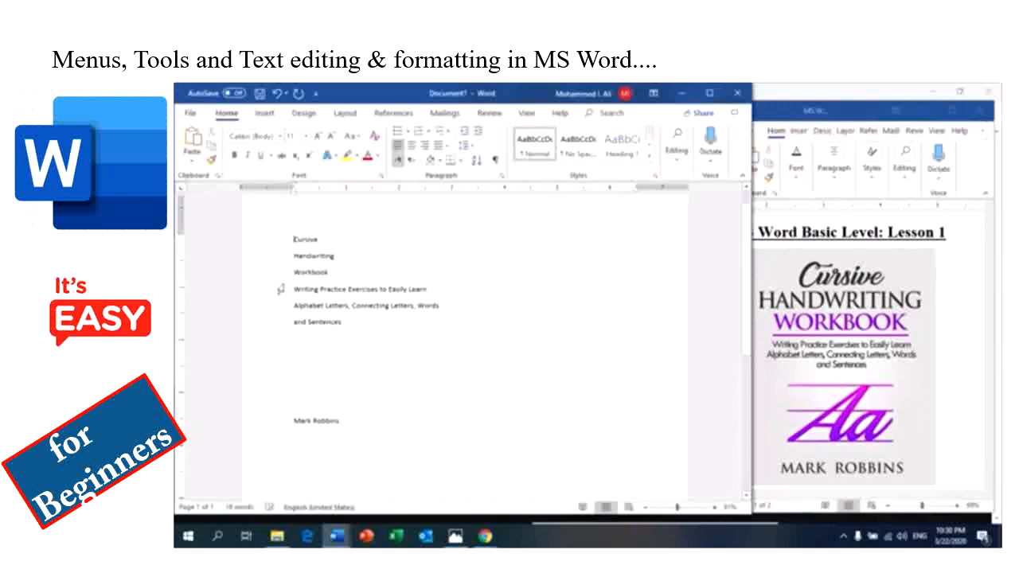
# Step: Select the "Writing Practice Exercises to Easily Learn" line, the whole text and an empty line in turn, clearing each selection
pyautogui.click(279, 293)
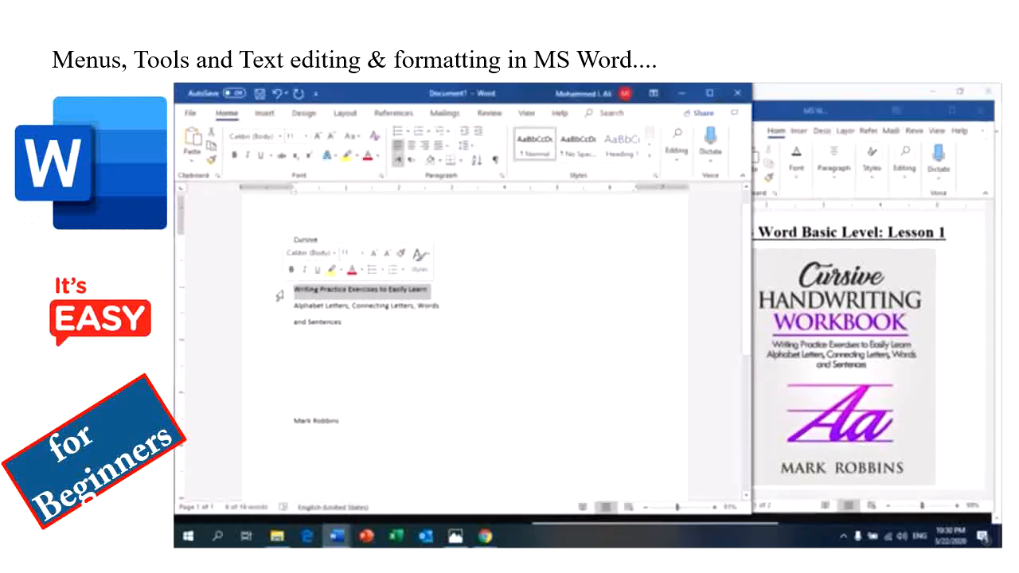
pyautogui.click(423, 331)
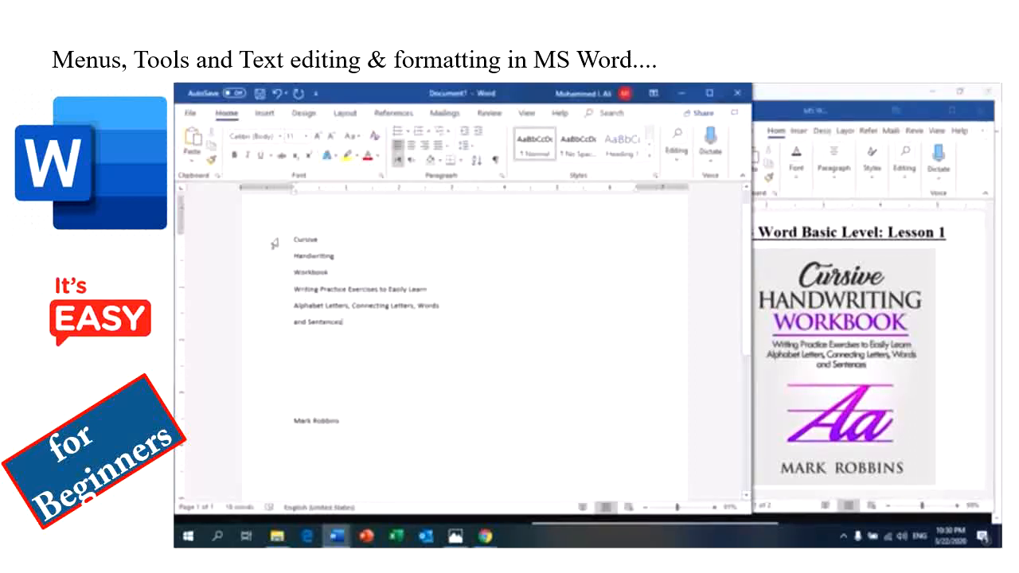
pyautogui.moveTo(273, 239); pyautogui.dragTo(286, 476)
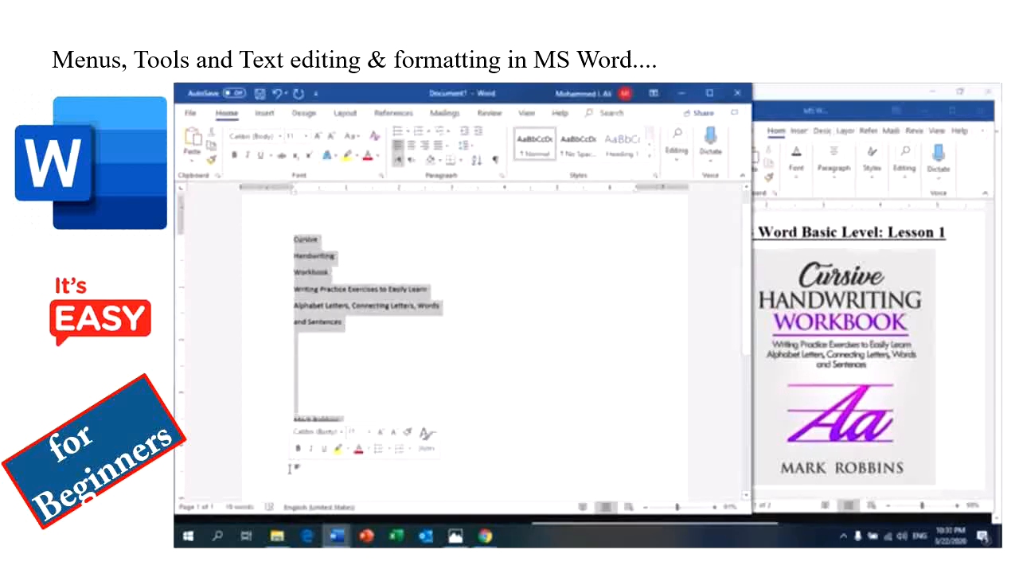
pyautogui.click(274, 366)
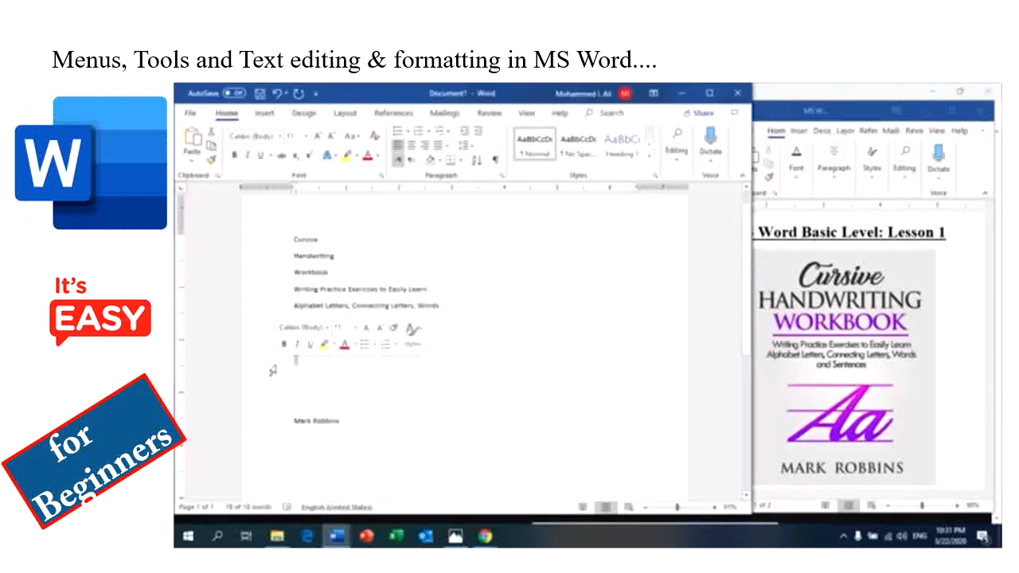
pyautogui.click(461, 393)
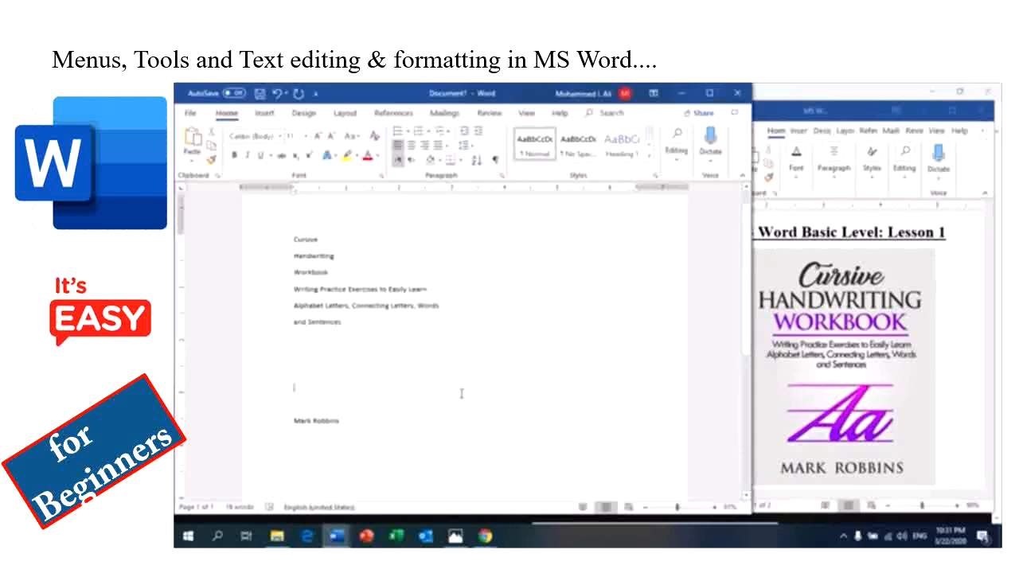
# Step: Bring the sample lesson document to the front and show its full book cover image as a formatting reference
pyautogui.click(924, 112)
pyautogui.moveTo(338, 535)
pyautogui.click(288, 493)
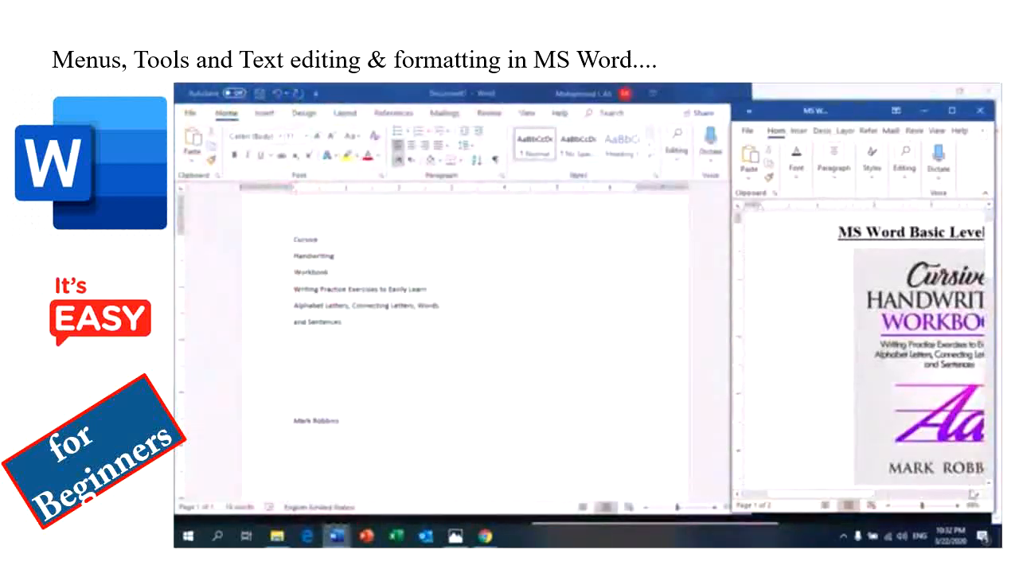
pyautogui.click(978, 494)
pyautogui.click(978, 495)
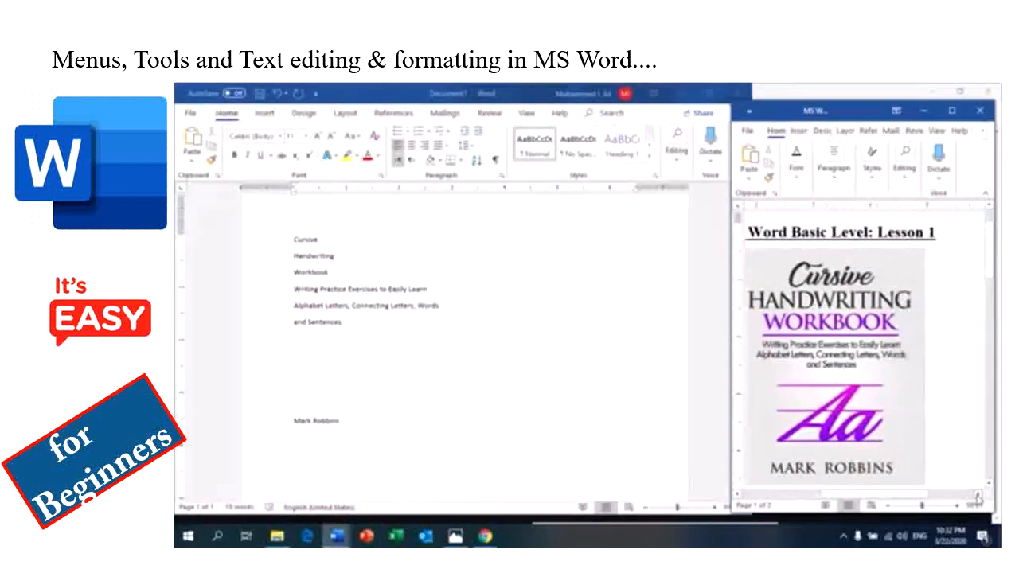
pyautogui.moveTo(919, 497); pyautogui.dragTo(903, 497)
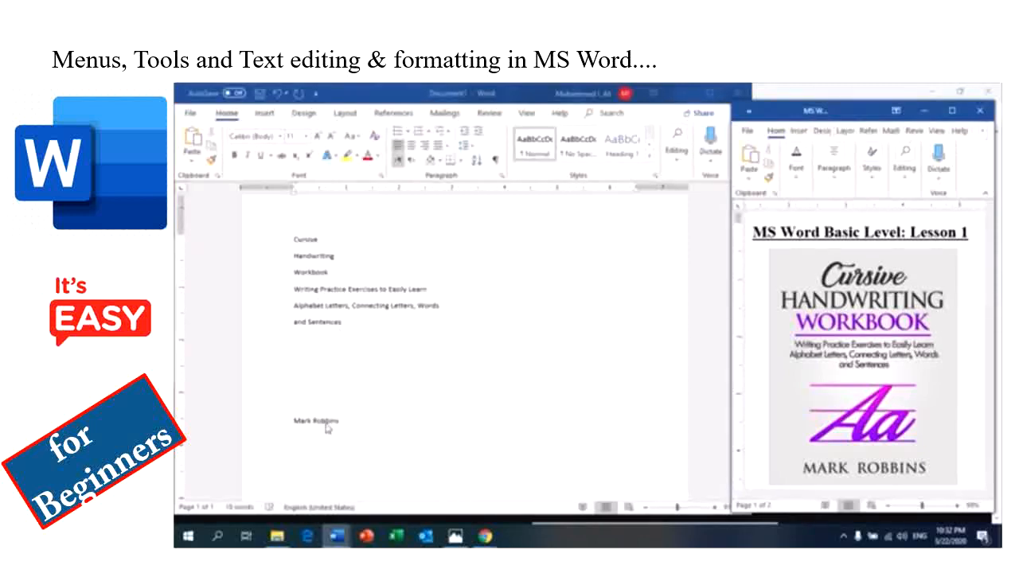
# Step: Browse the available fonts for the "Cursive" line in Document1 and set it to Brush Script Std
pyautogui.click(263, 248)
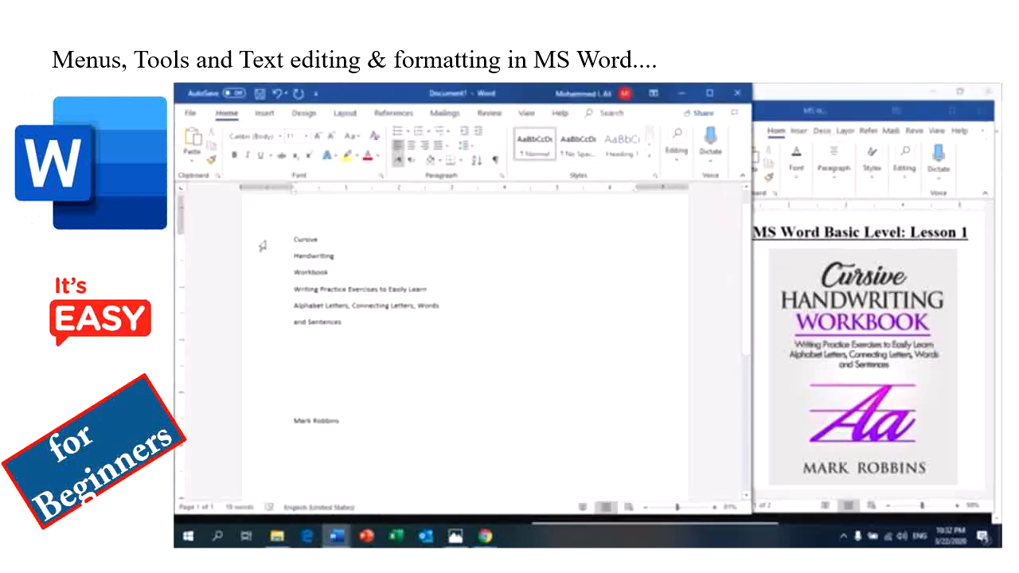
pyautogui.click(263, 246)
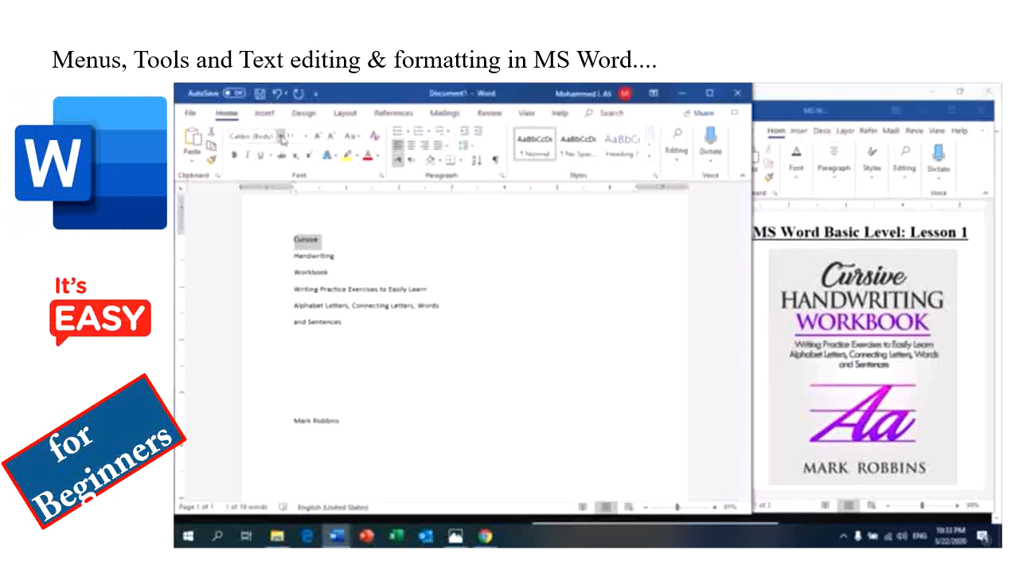
pyautogui.click(280, 136)
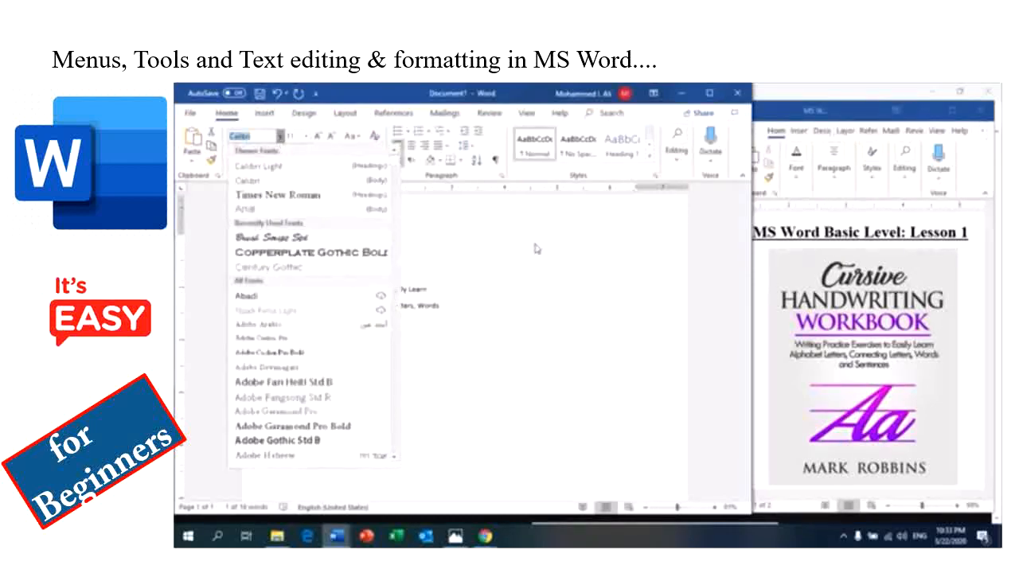
pyautogui.press('Escape')
pyautogui.click(280, 137)
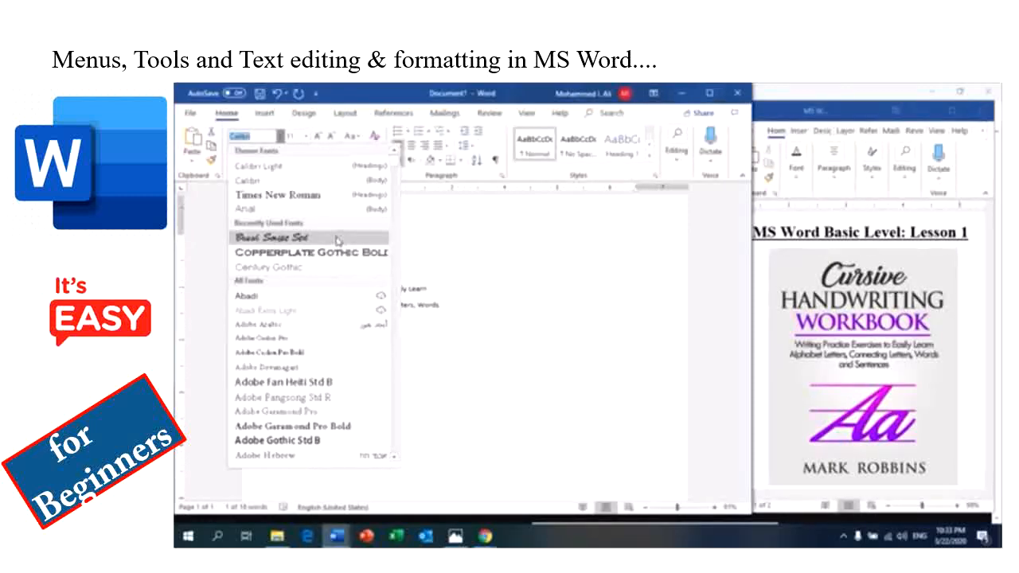
pyautogui.click(395, 459)
pyautogui.click(396, 460)
pyautogui.click(396, 459)
pyautogui.click(396, 459)
pyautogui.click(396, 459)
pyautogui.click(395, 460)
pyautogui.click(395, 459)
pyautogui.click(396, 459)
pyautogui.click(396, 460)
pyautogui.click(396, 460)
pyautogui.click(395, 460)
pyautogui.click(395, 460)
pyautogui.click(395, 460)
pyautogui.click(396, 460)
pyautogui.click(396, 460)
pyautogui.click(395, 460)
pyautogui.click(396, 460)
pyautogui.click(396, 460)
pyautogui.click(396, 460)
pyautogui.click(396, 460)
pyautogui.click(396, 460)
pyautogui.click(395, 460)
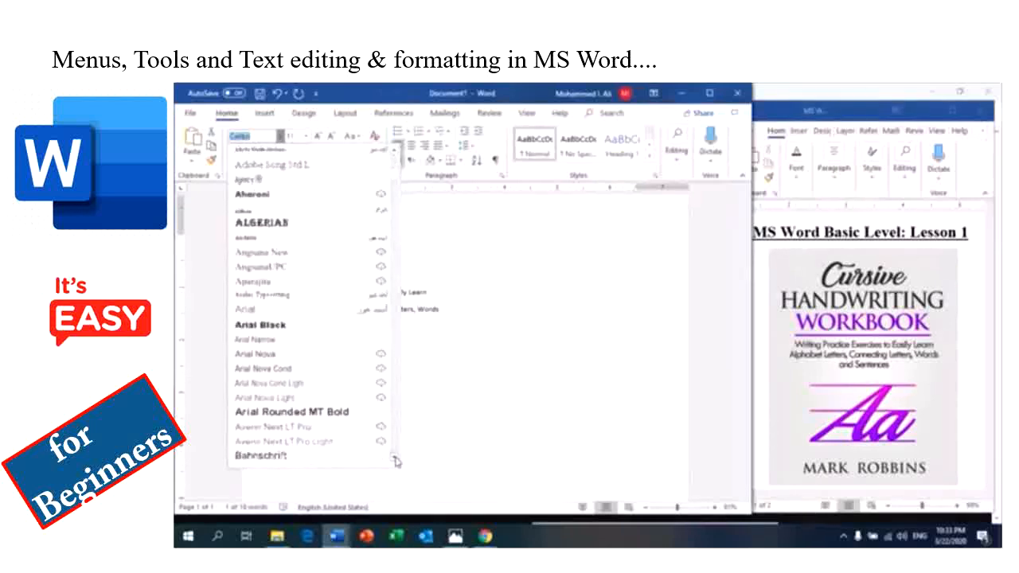
pyautogui.click(396, 161)
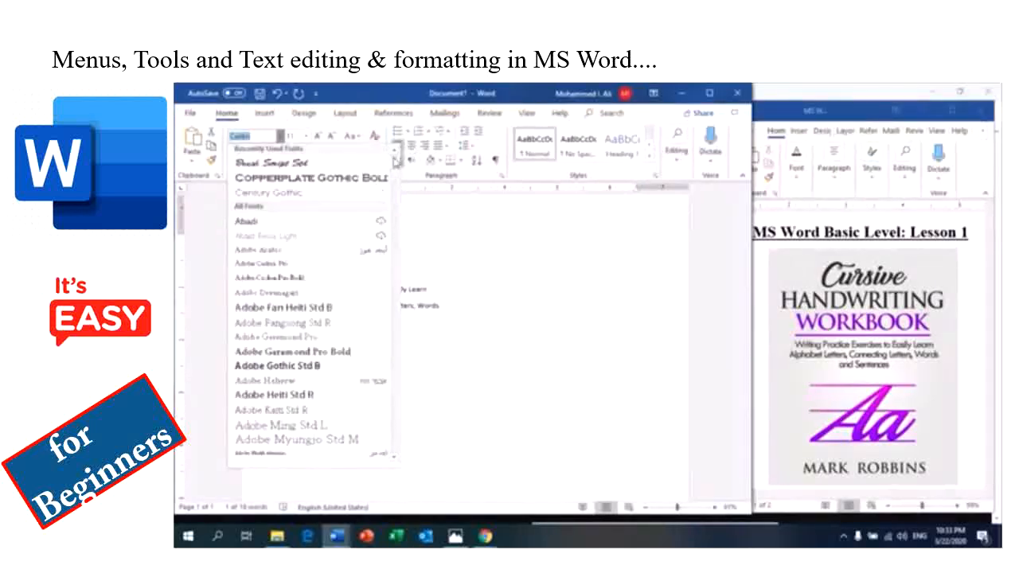
pyautogui.click(329, 163)
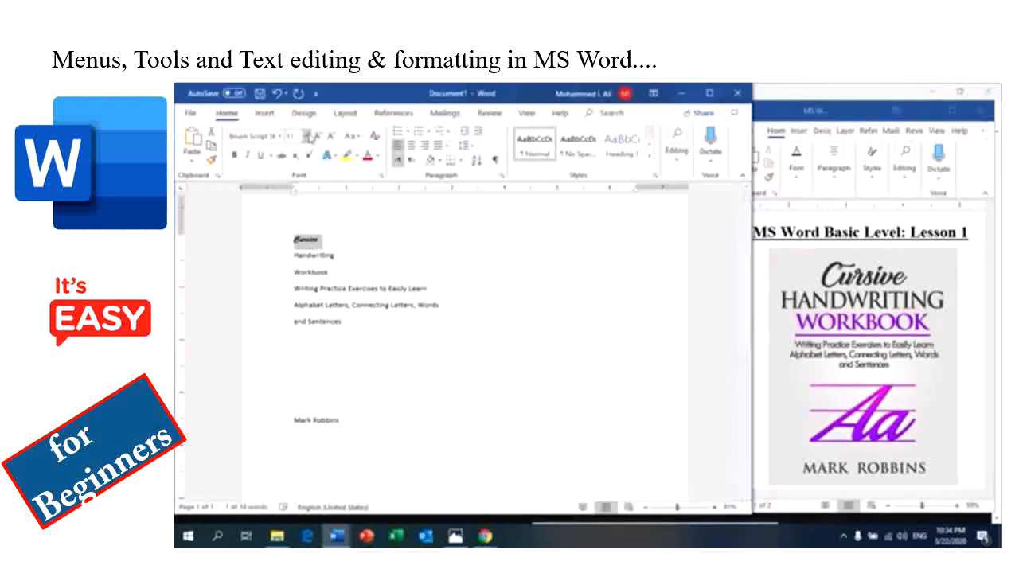
# Step: Set the "Cursive" line's font size to 72, try right alignment, and settle on centre alignment
pyautogui.click(306, 136)
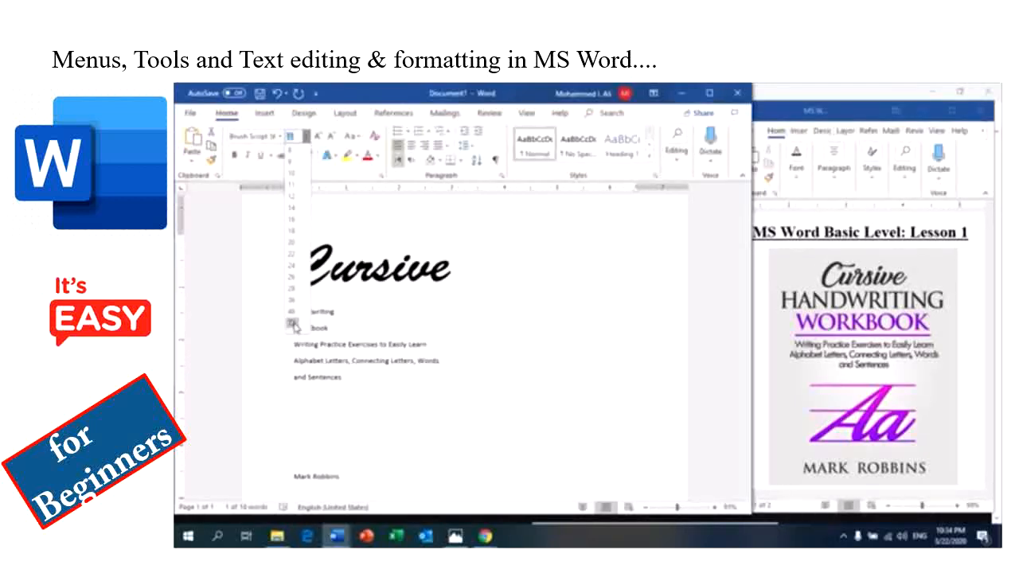
pyautogui.click(293, 325)
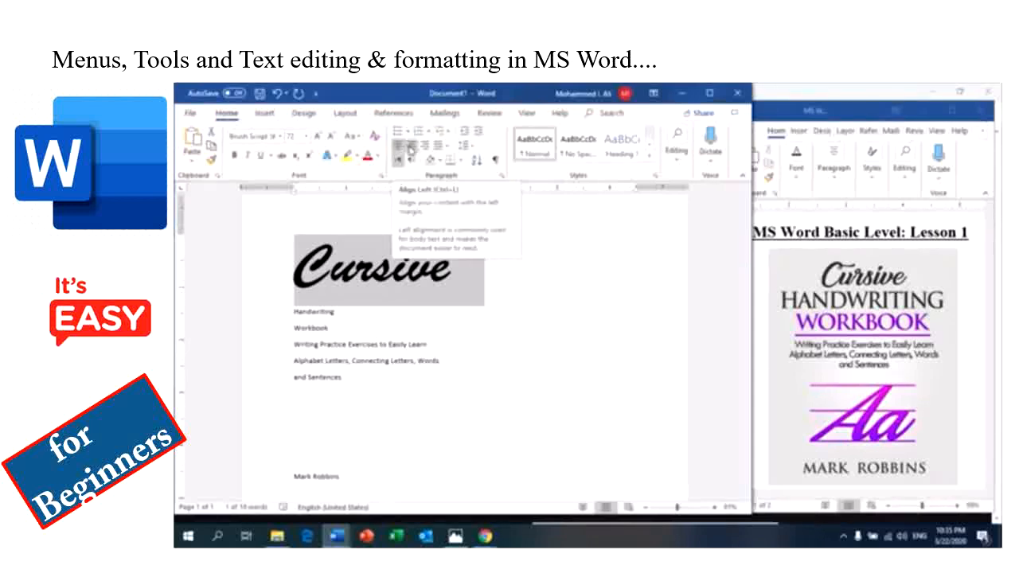
pyautogui.click(411, 146)
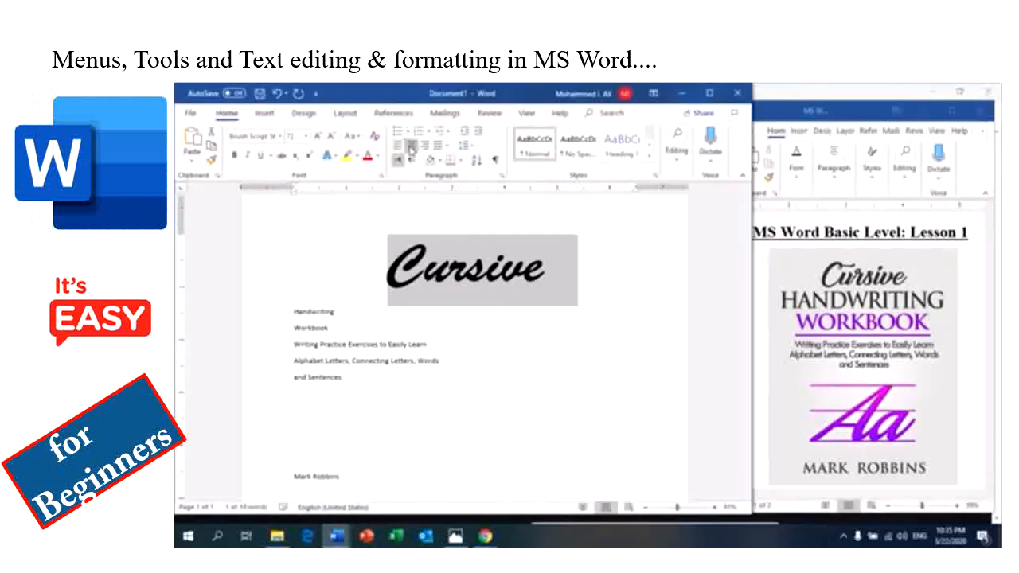
pyautogui.click(424, 147)
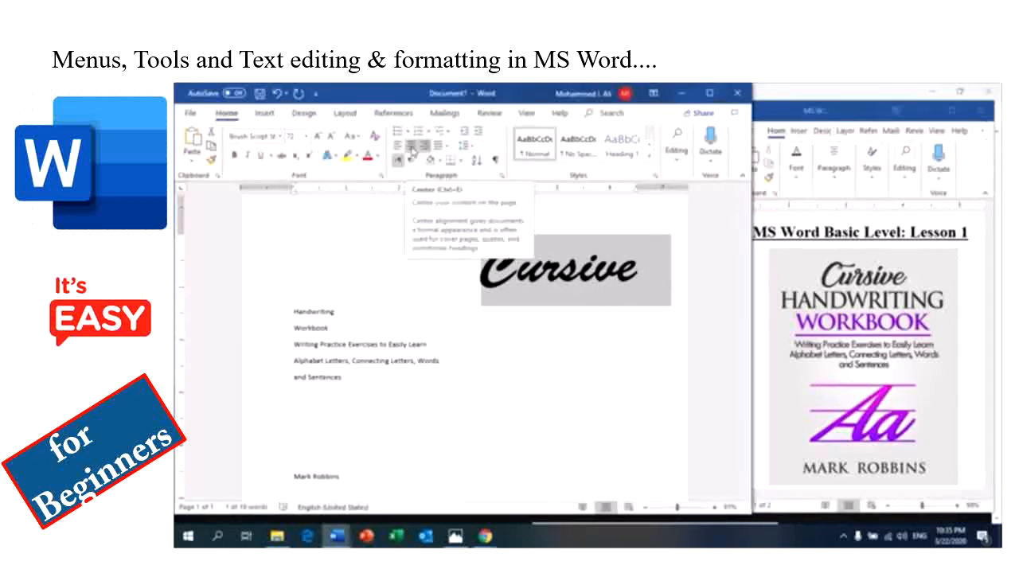
pyautogui.click(411, 148)
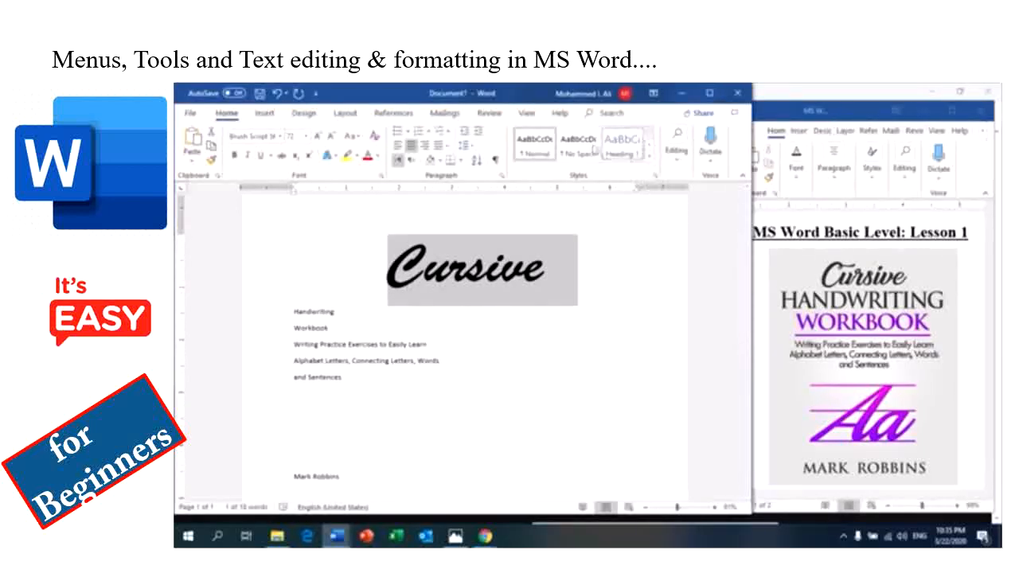
pyautogui.click(651, 158)
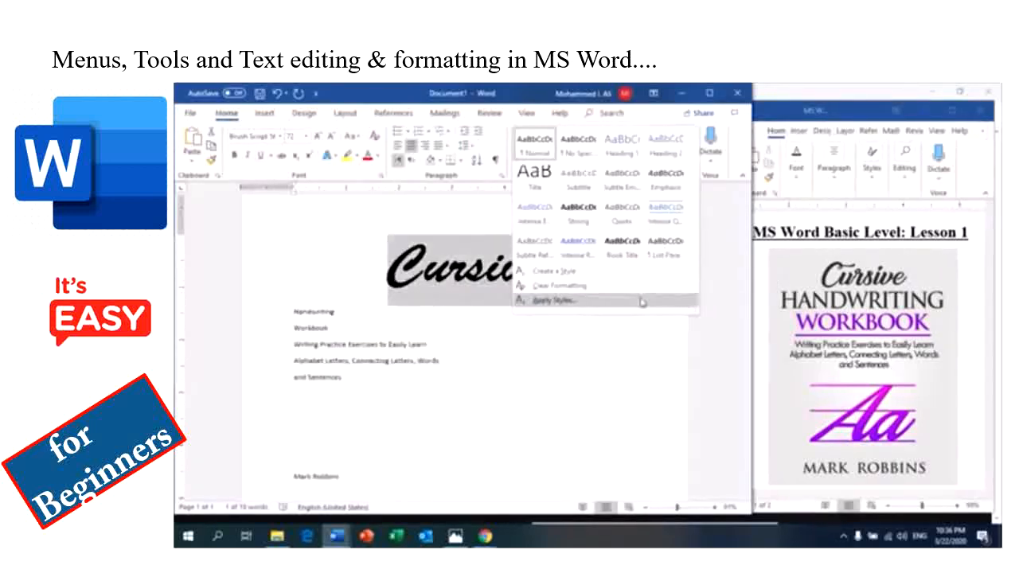
pyautogui.click(632, 343)
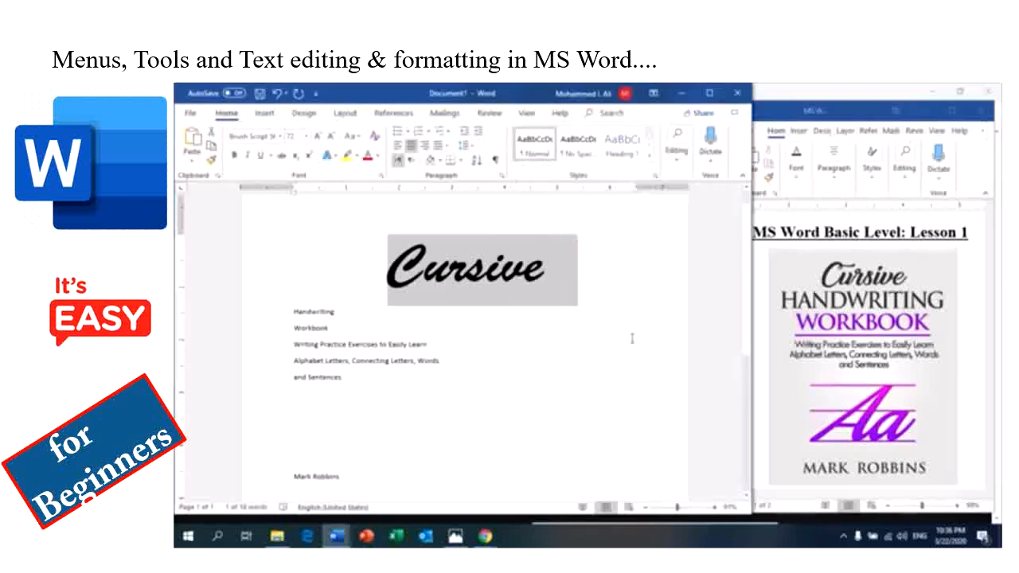
pyautogui.click(541, 285)
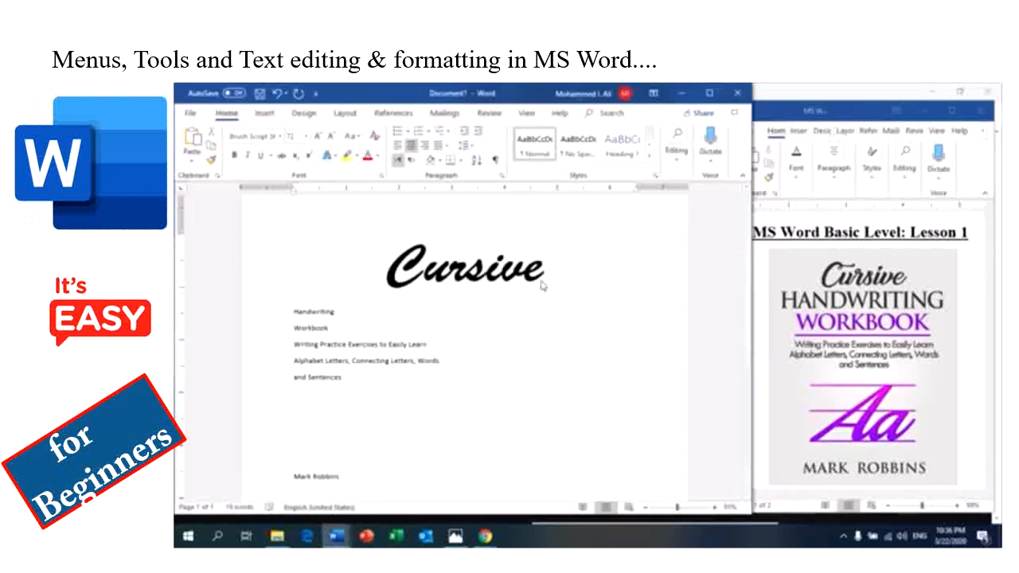
# Step: Select the "Handwriting" line
pyautogui.click(277, 318)
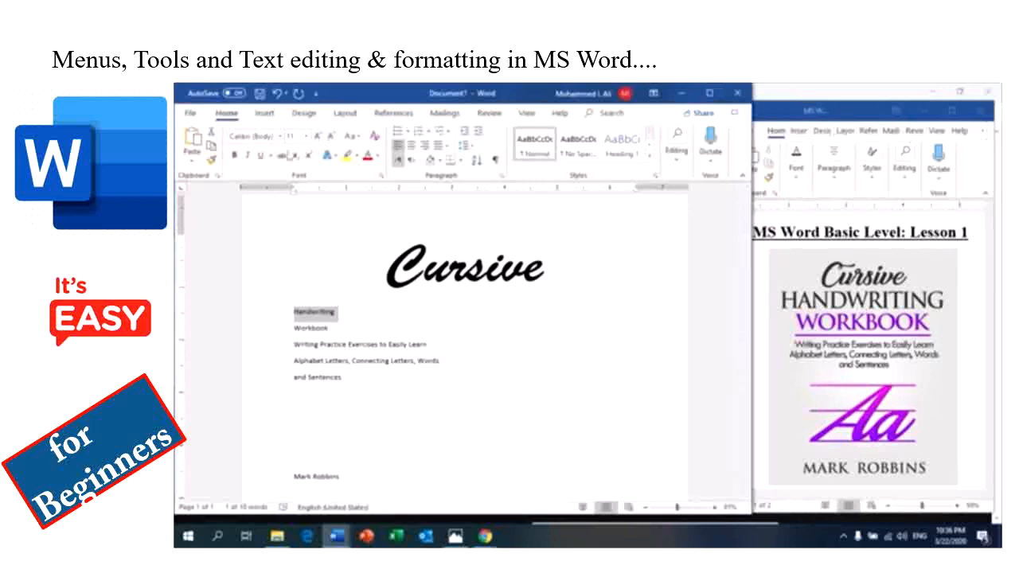
pyautogui.click(383, 179)
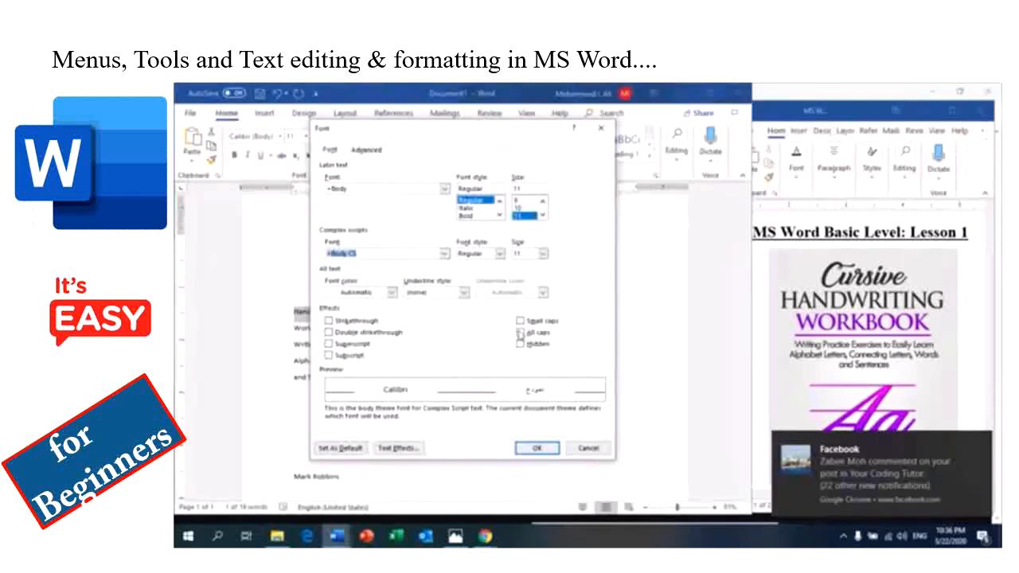
pyautogui.click(520, 332)
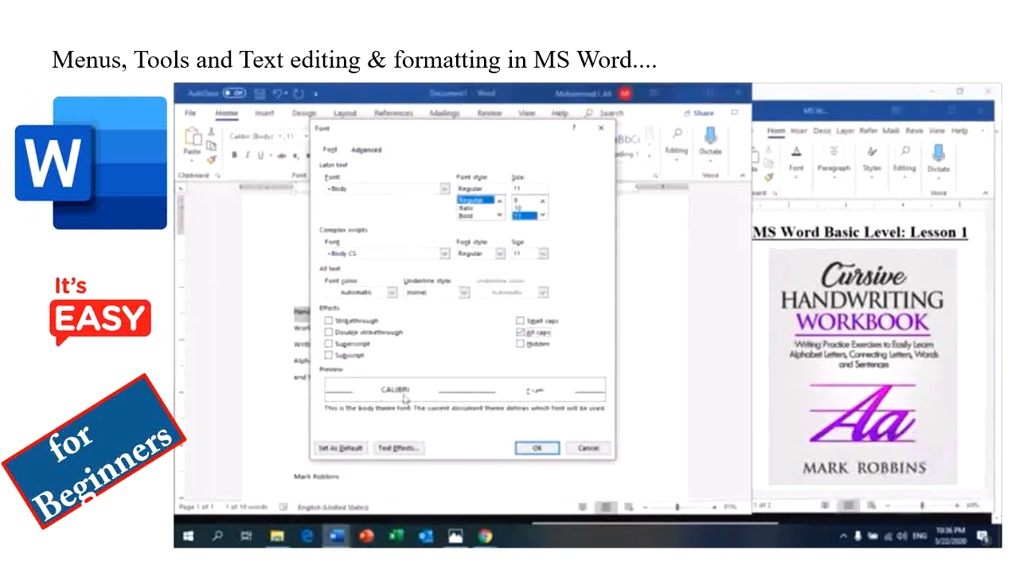
pyautogui.click(583, 449)
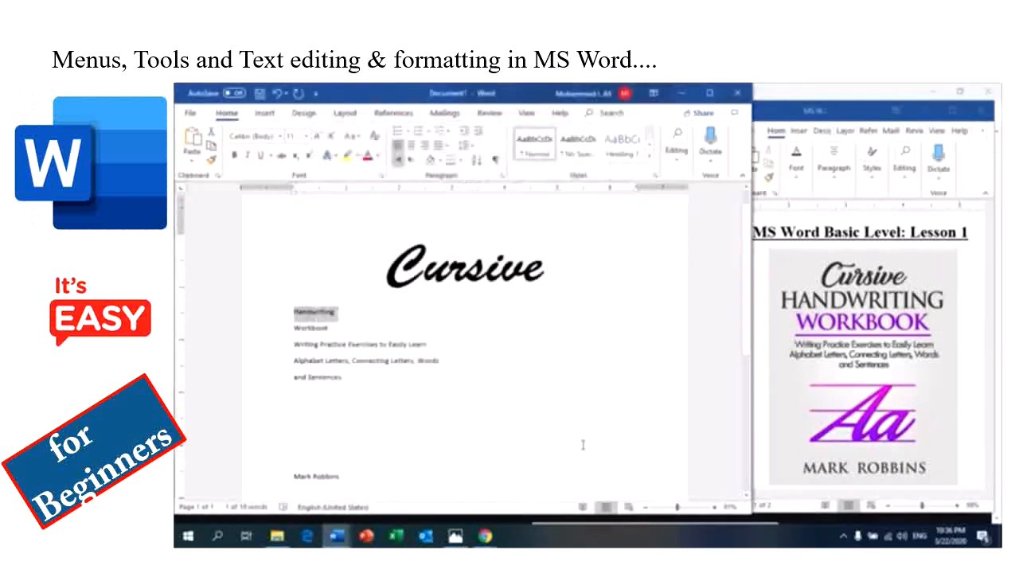
# Step: Set the "Handwriting" line to Copperplate Gothic Bold at font size 72
pyautogui.click(279, 137)
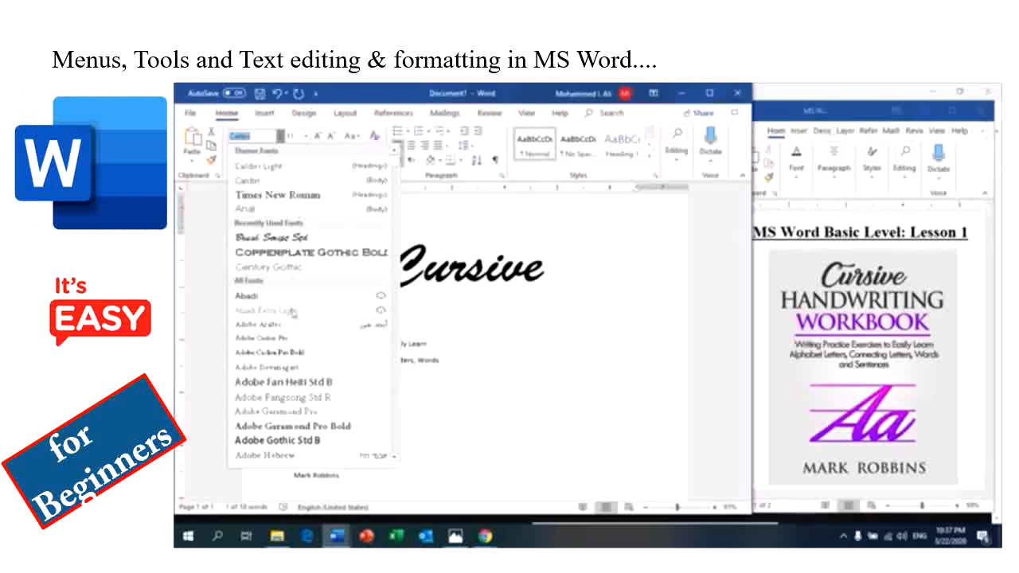
pyautogui.click(298, 253)
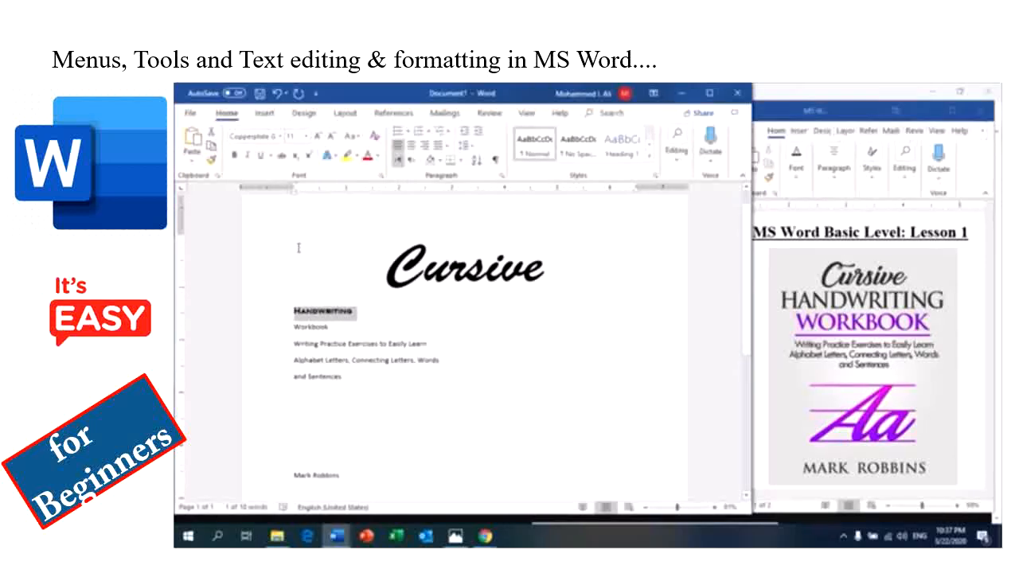
pyautogui.click(307, 138)
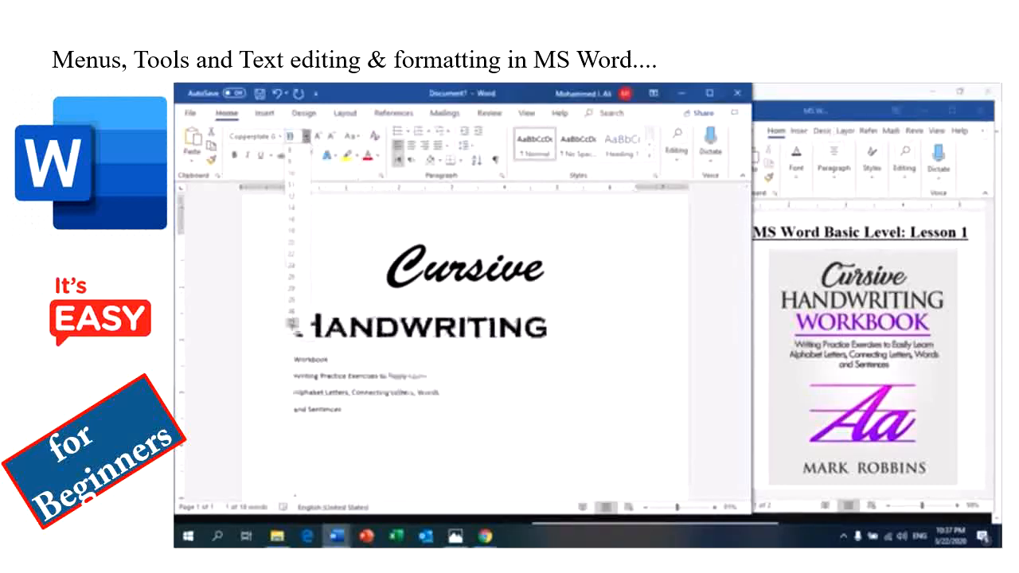
pyautogui.click(292, 325)
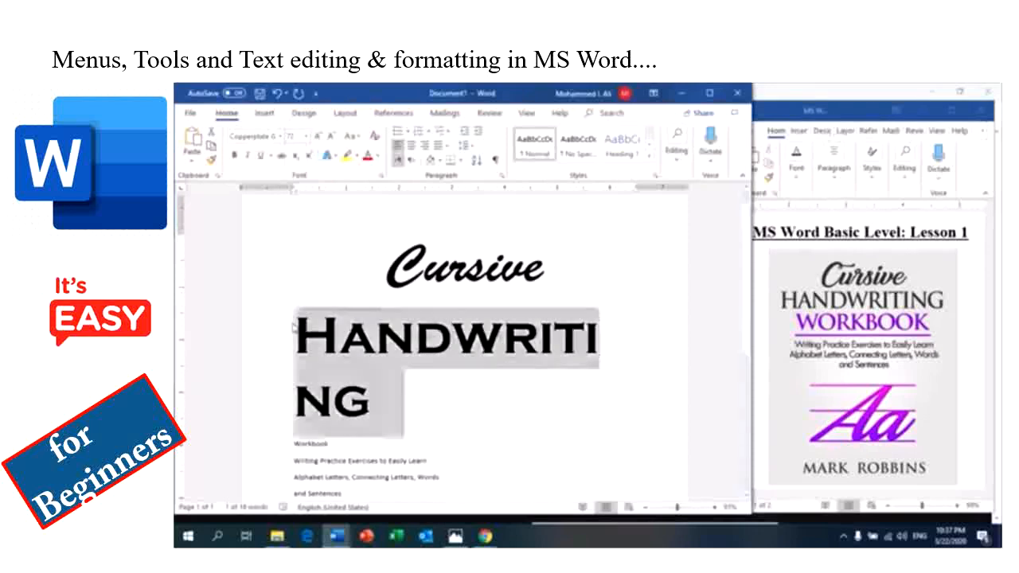
# Step: Try font size 65 for the "Handwriting" line and settle on size 60
pyautogui.click(295, 137)
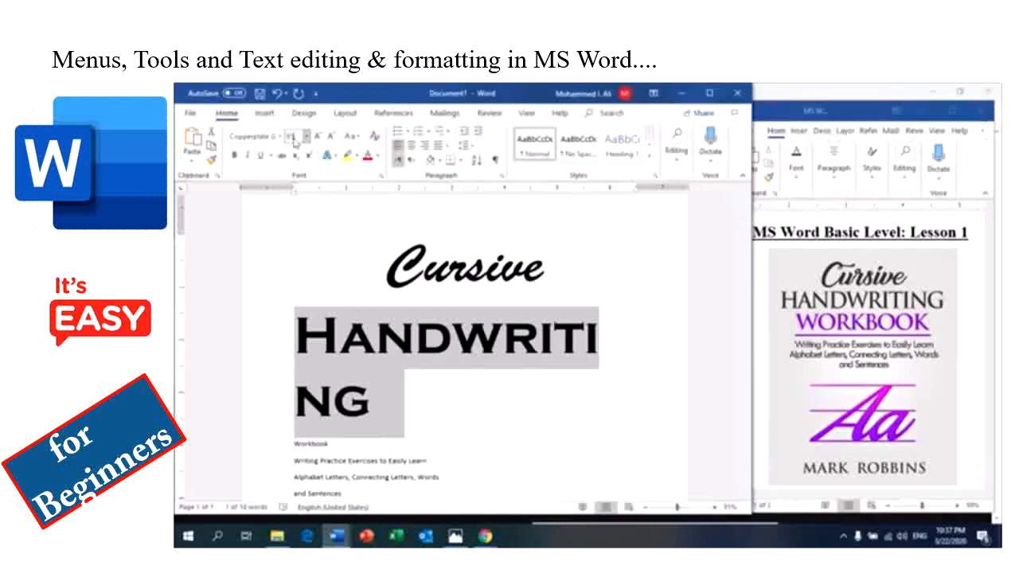
pyautogui.write('65')
pyautogui.press('Return')
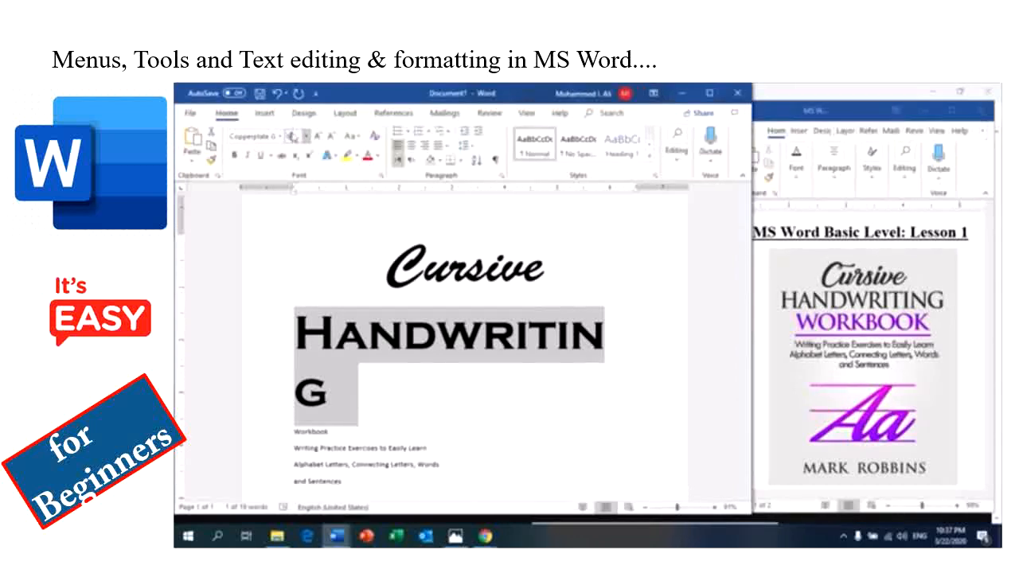
pyautogui.write('60')
pyautogui.press('Return')
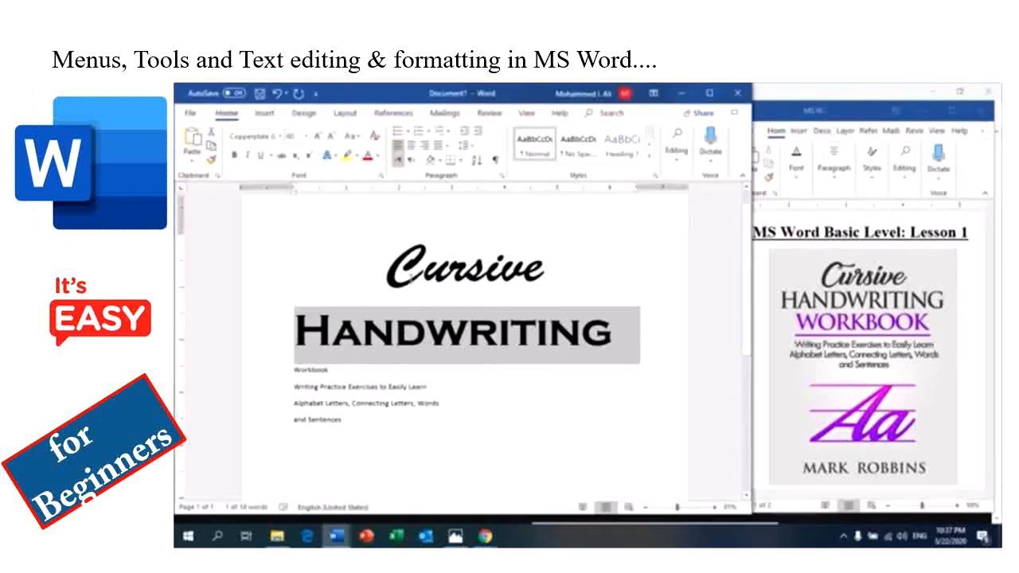
pyautogui.click(411, 290)
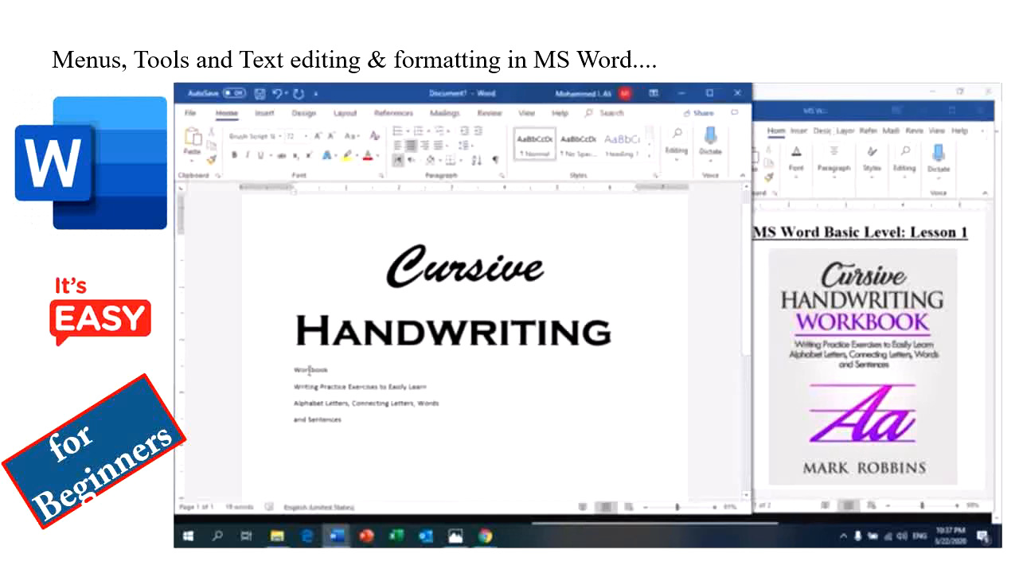
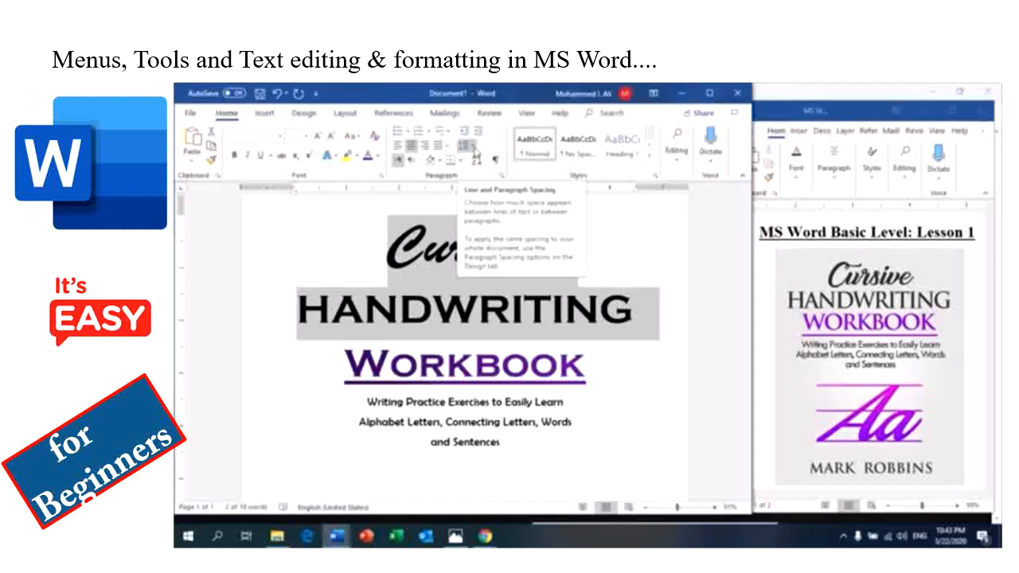
# Step: Remove the space after the "Cursive" and "Handwriting" paragraphs and set their line spacing to Single
pyautogui.click(470, 146)
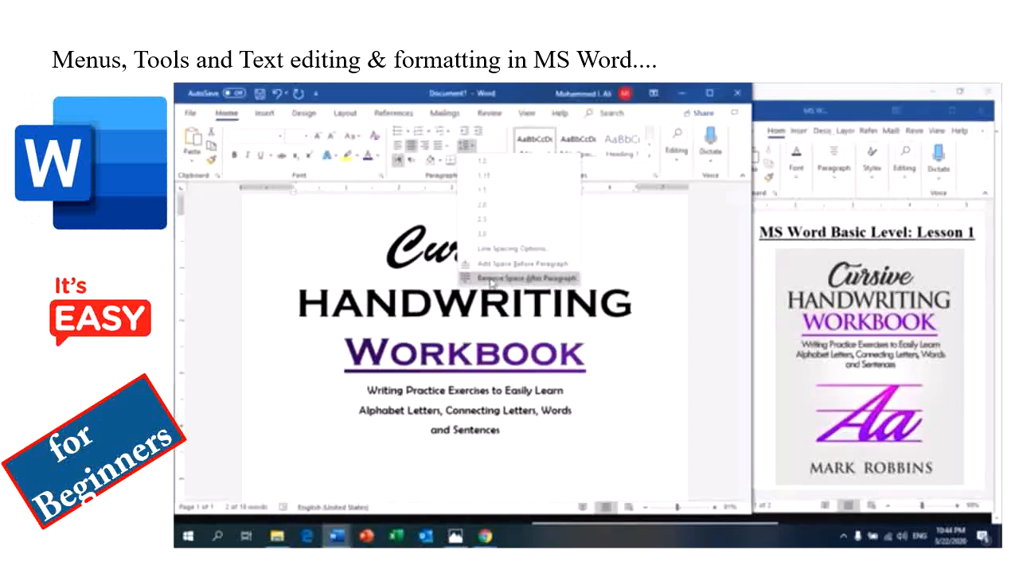
pyautogui.click(489, 279)
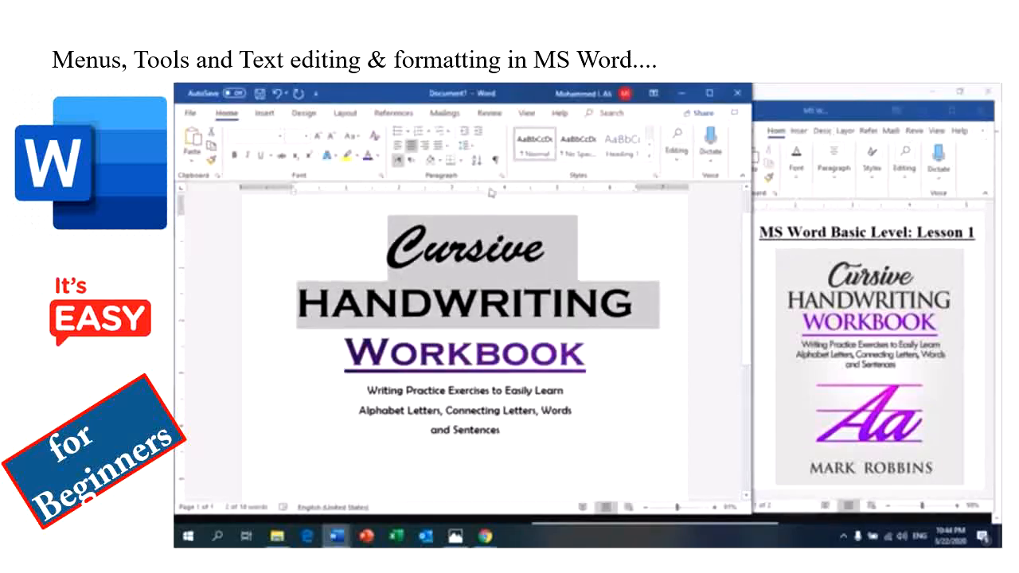
pyautogui.click(465, 146)
pyautogui.click(510, 255)
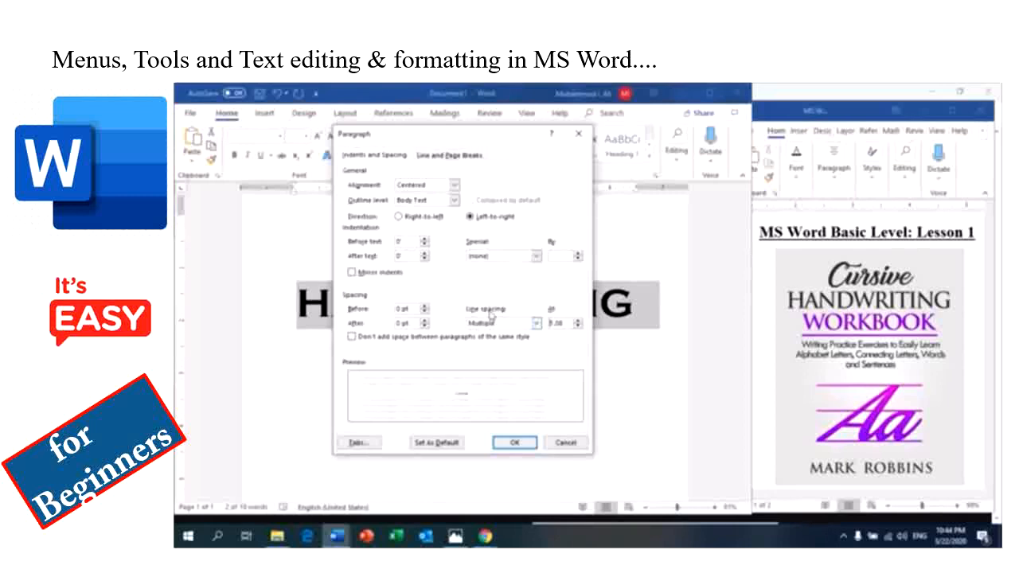
pyautogui.click(536, 324)
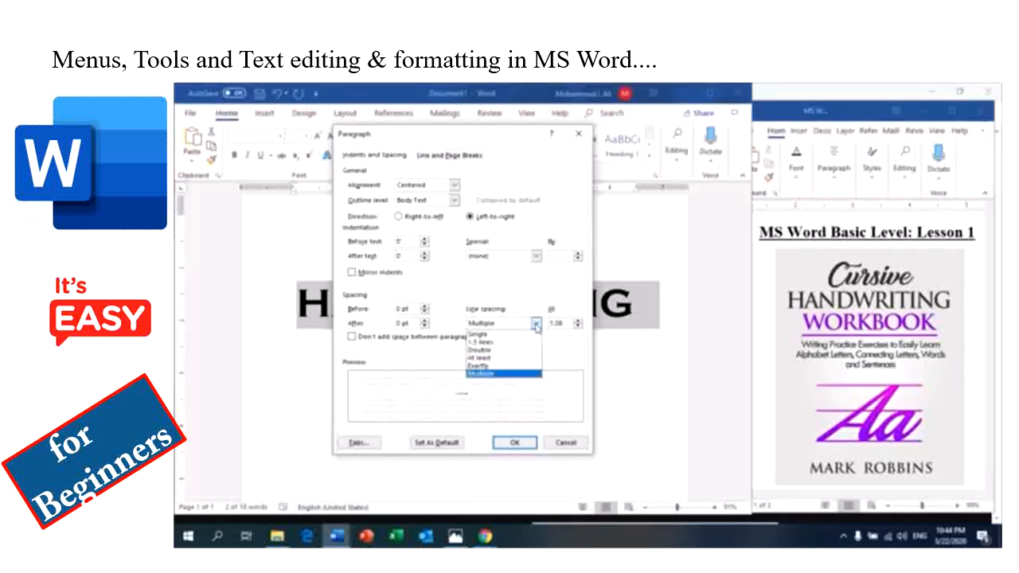
pyautogui.click(529, 334)
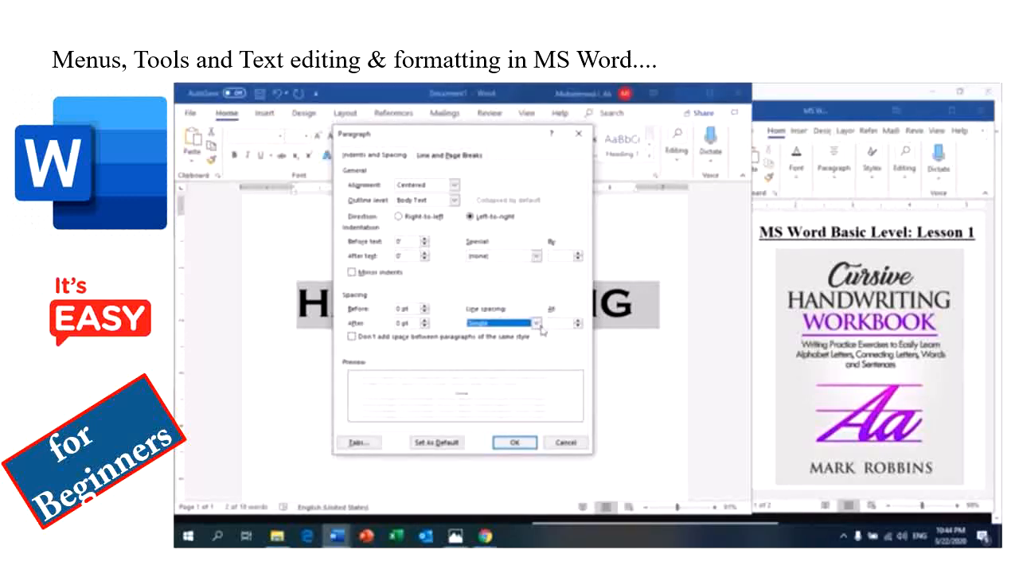
pyautogui.click(537, 324)
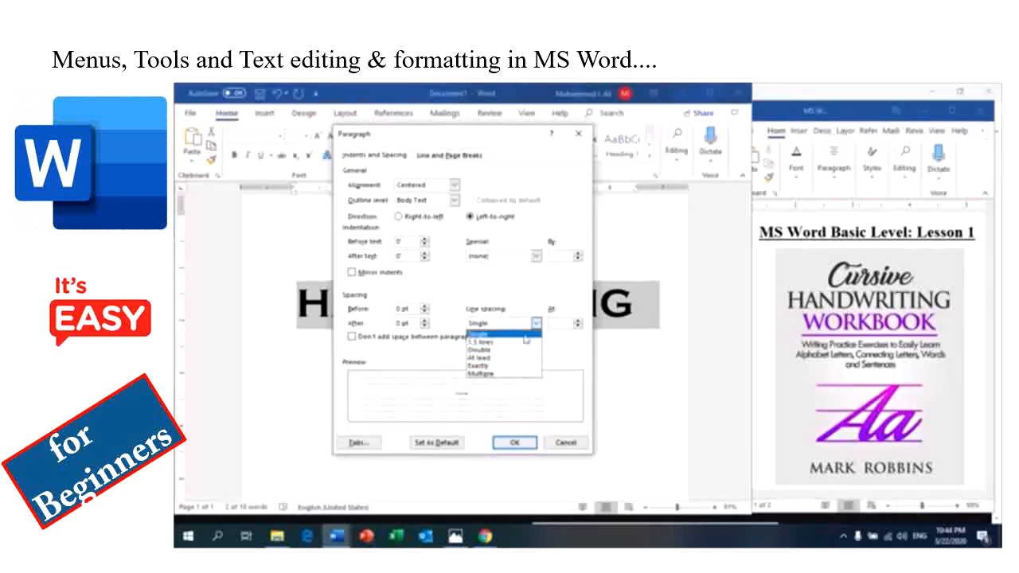
pyautogui.click(526, 337)
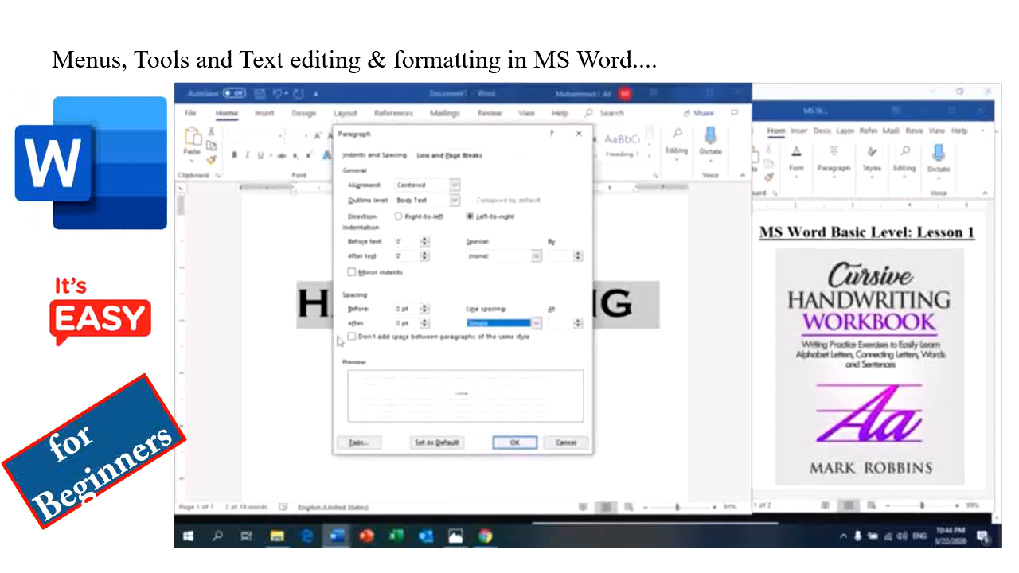
pyautogui.click(502, 442)
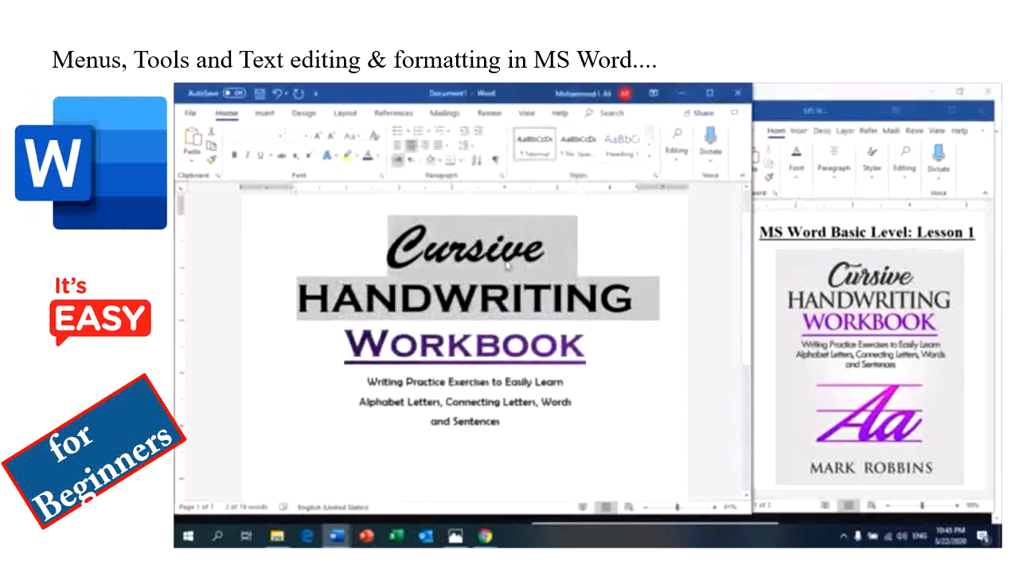
pyautogui.click(506, 265)
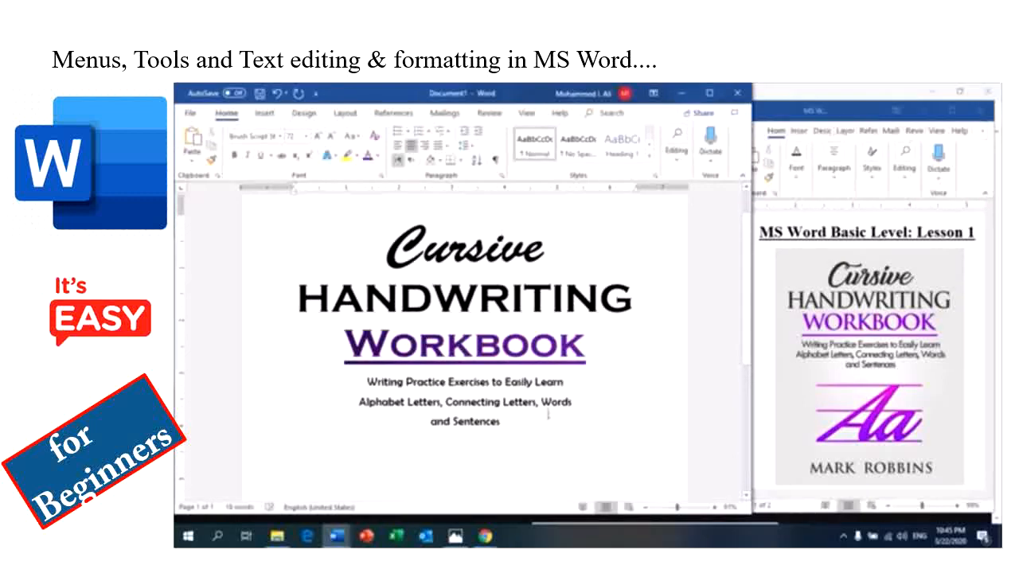
# Step: Format the author name line below the subtitle in Copperplate Gothic Light at font size 48
pyautogui.moveTo(677, 507); pyautogui.dragTo(670, 508)
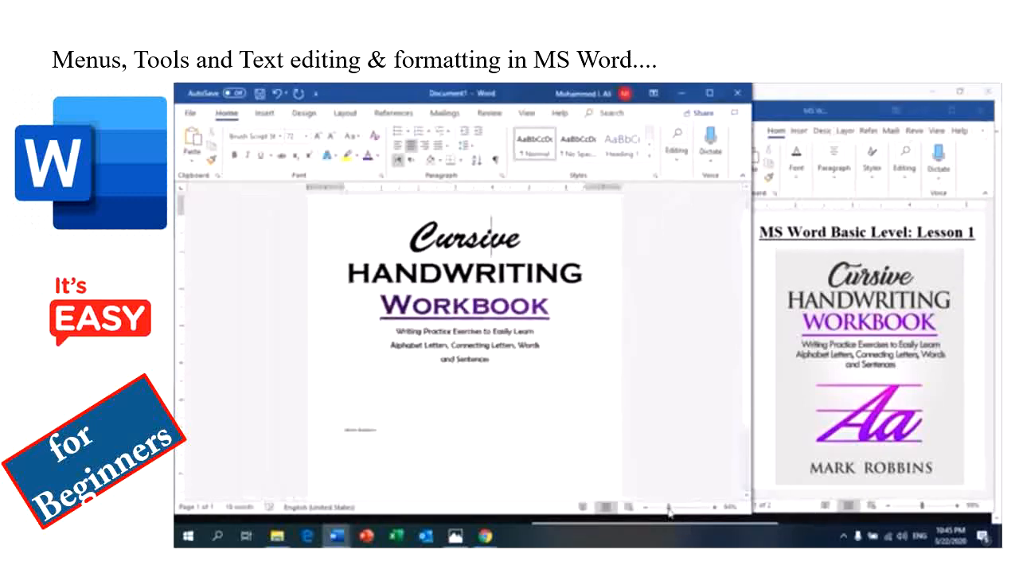
pyautogui.click(330, 437)
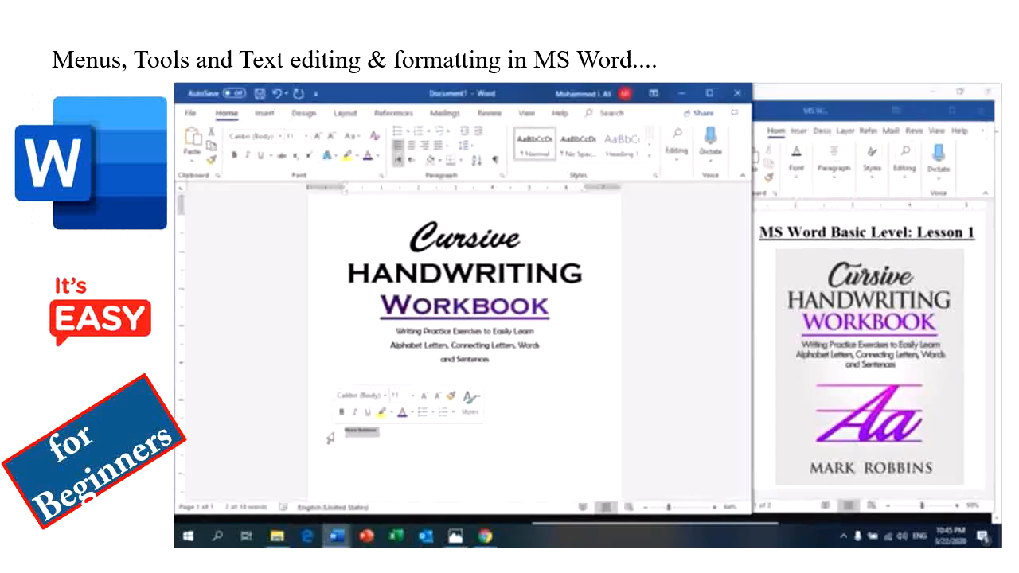
pyautogui.click(385, 396)
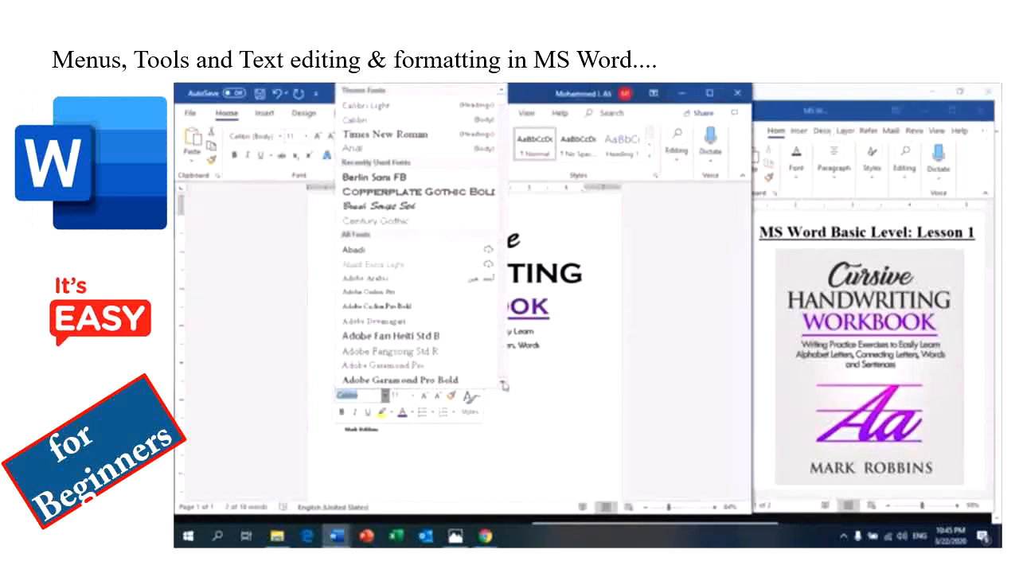
pyautogui.scroll(-3, 503, 386)
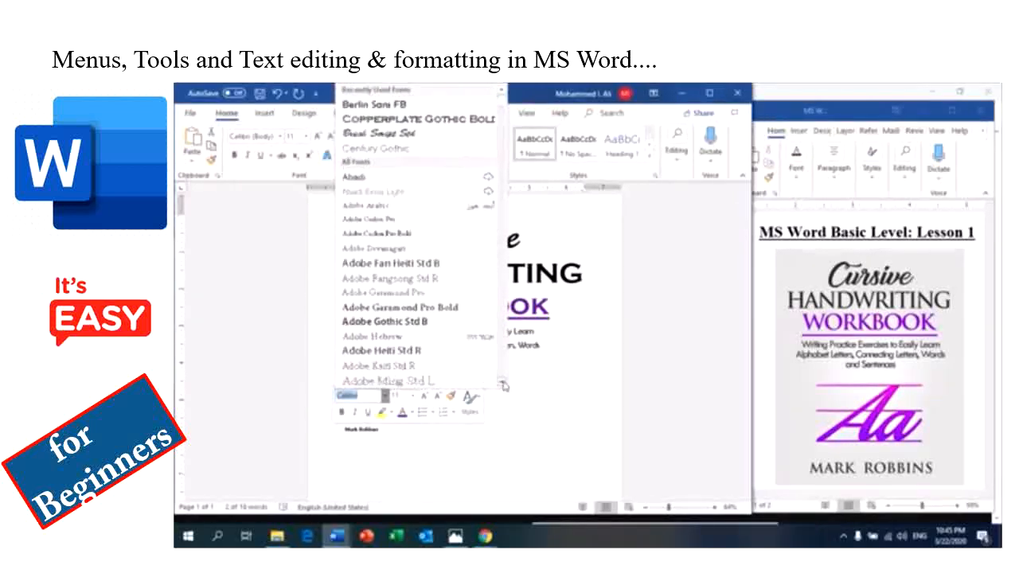
pyautogui.scroll(-4, 503, 386)
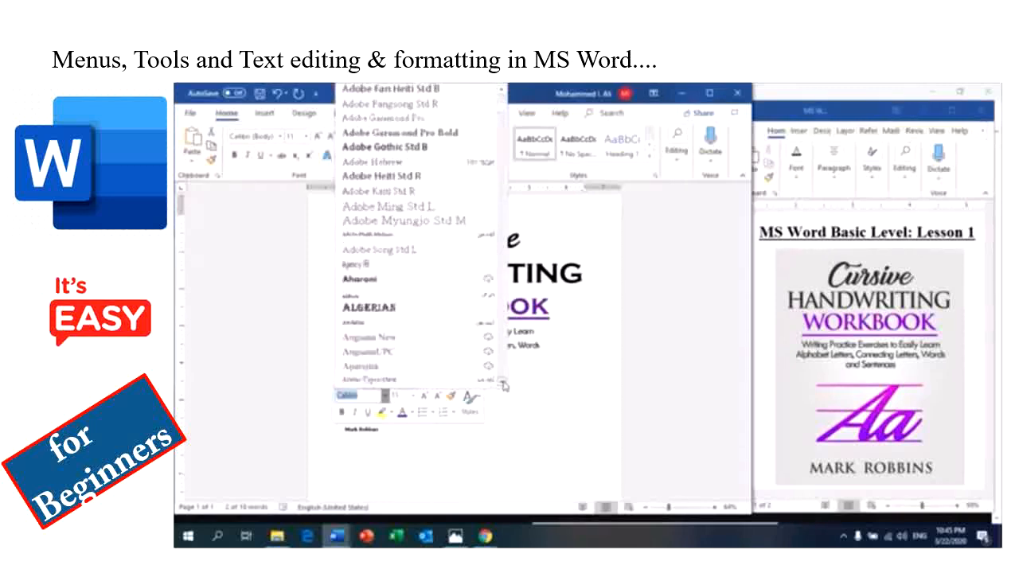
pyautogui.scroll(-4, 503, 386)
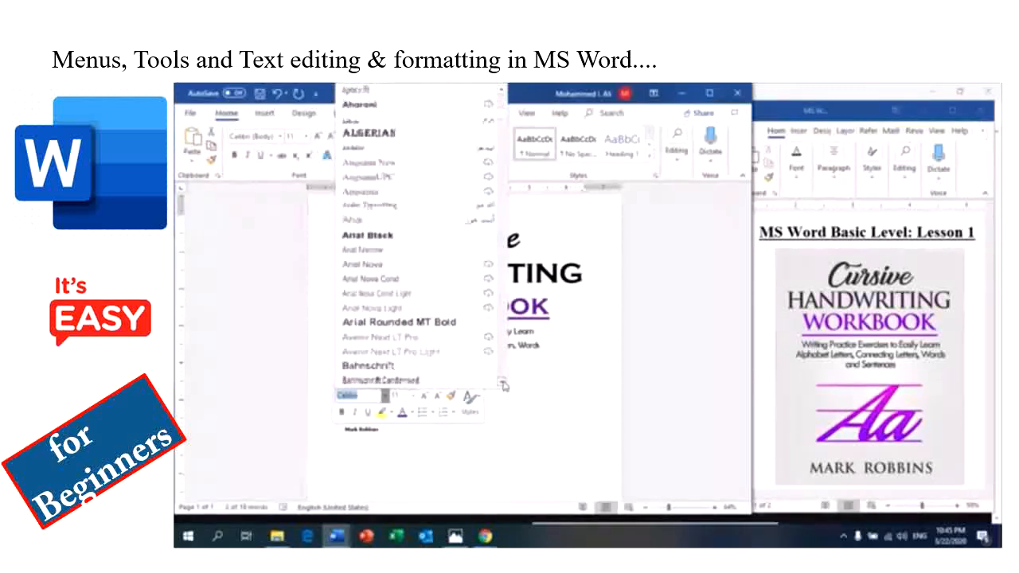
pyautogui.scroll(-1, 503, 386)
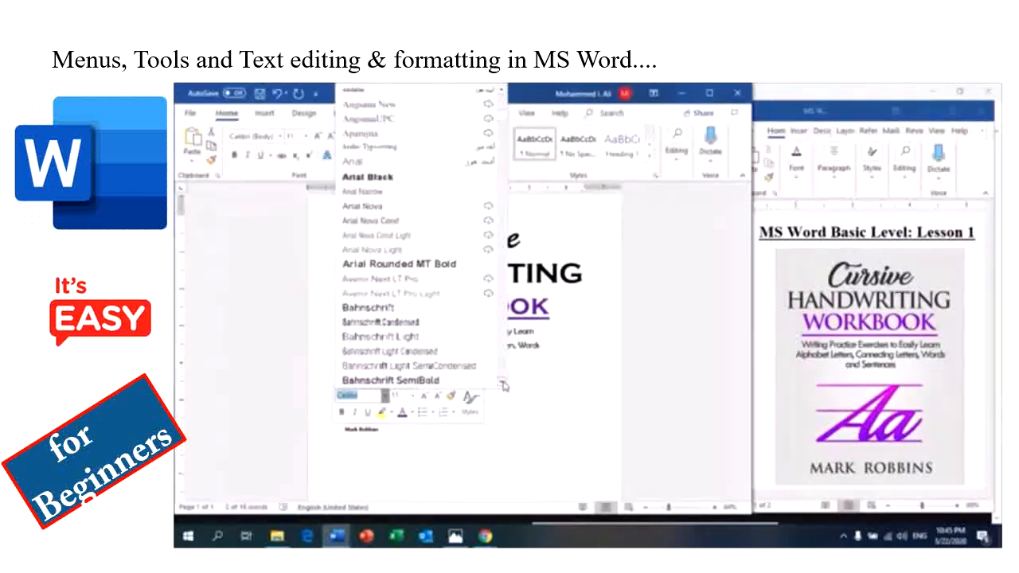
pyautogui.scroll(-4, 503, 386)
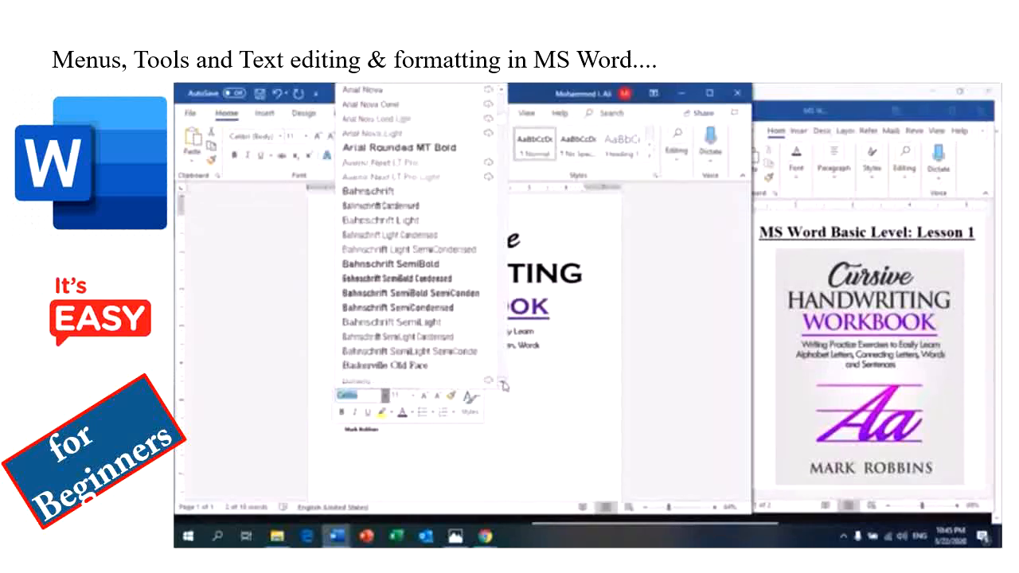
pyautogui.scroll(-4, 503, 387)
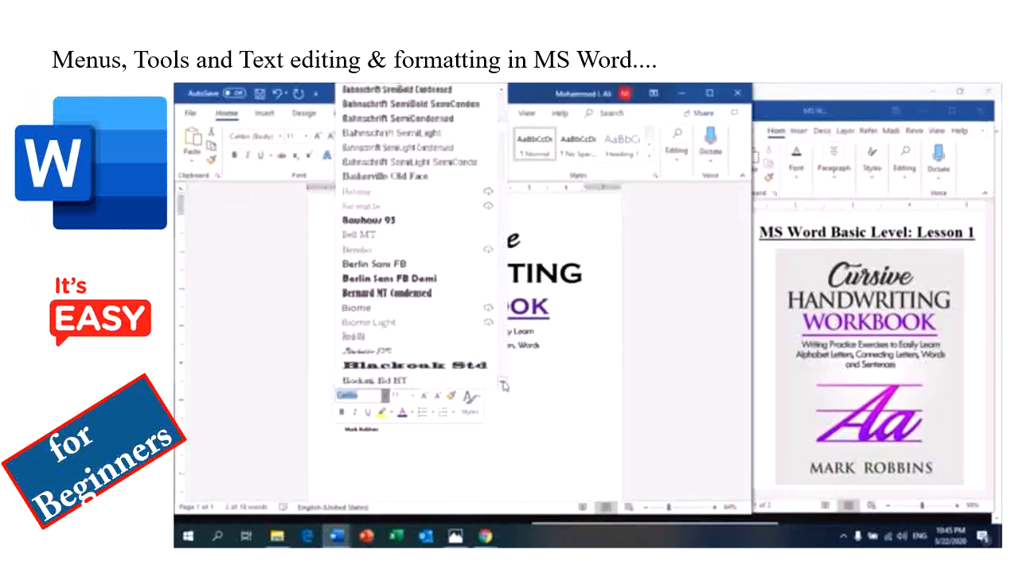
pyautogui.scroll(-3, 503, 386)
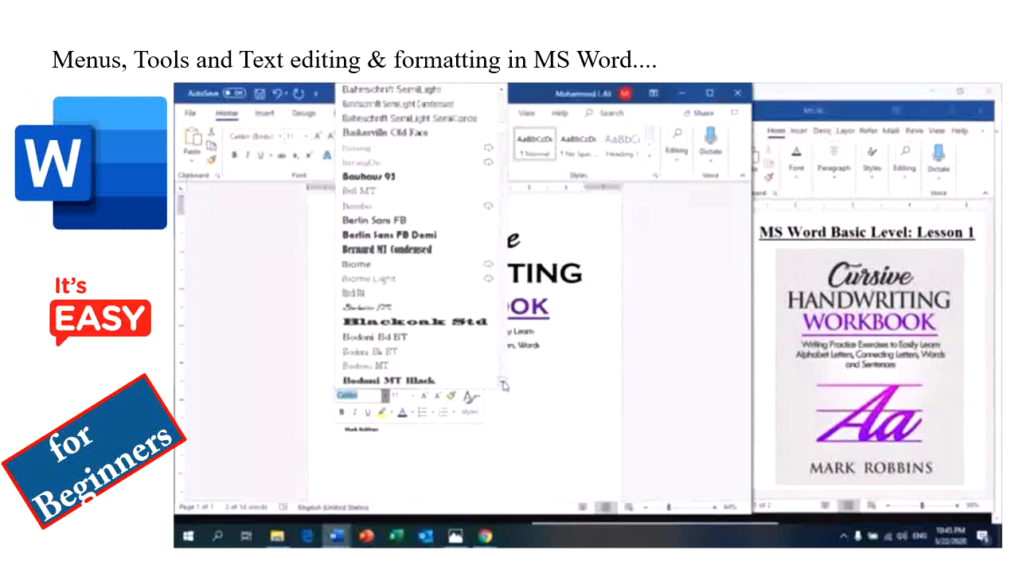
pyautogui.scroll(-3, 504, 386)
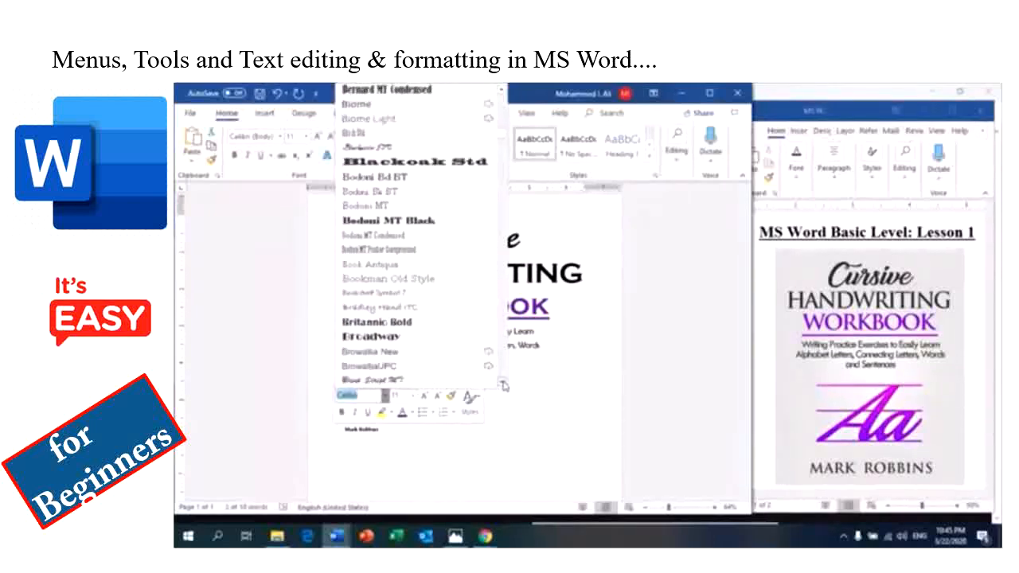
pyautogui.scroll(-4, 503, 386)
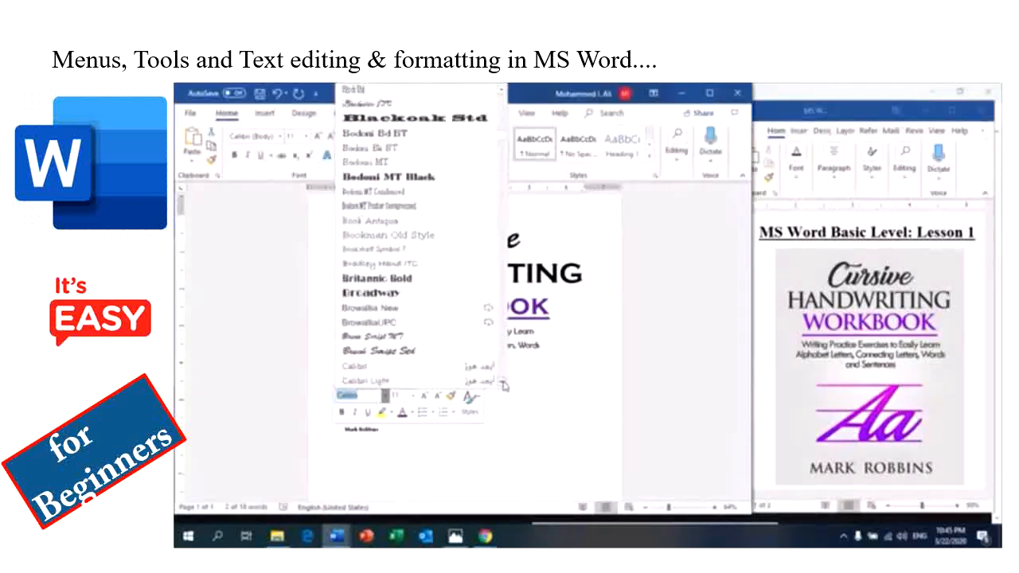
pyautogui.scroll(-5, 503, 386)
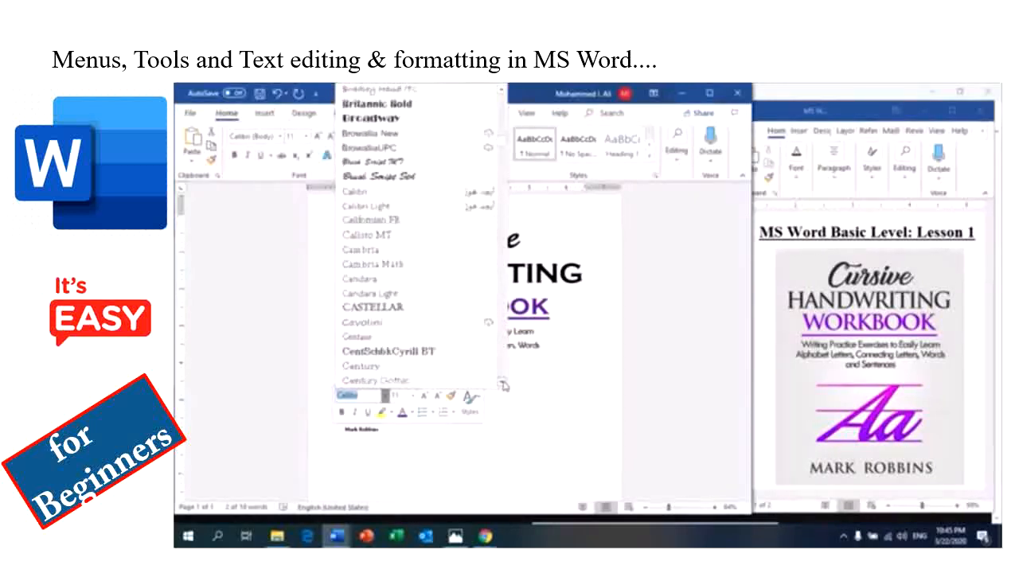
pyautogui.scroll(-3, 503, 386)
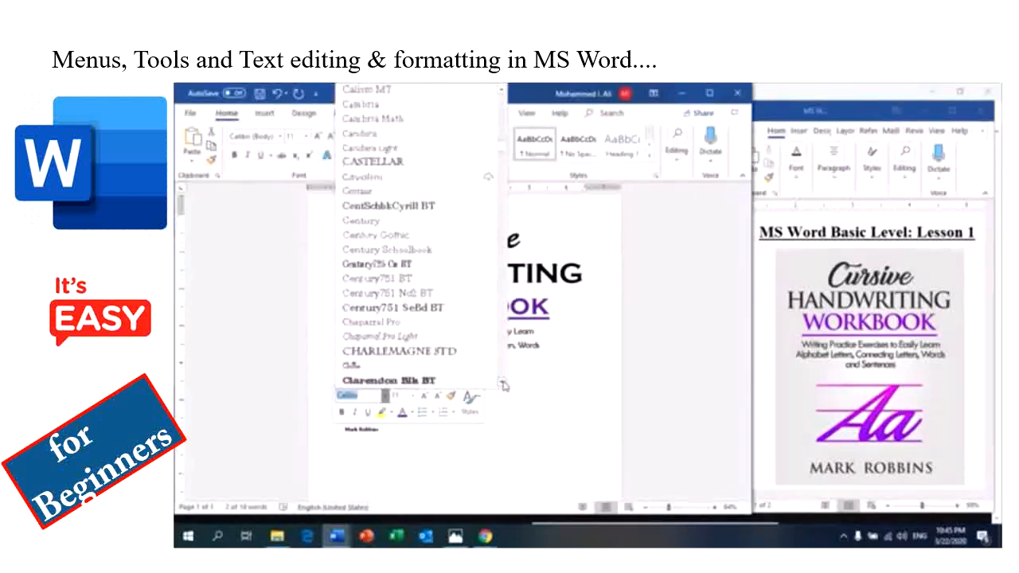
pyautogui.scroll(-4, 503, 386)
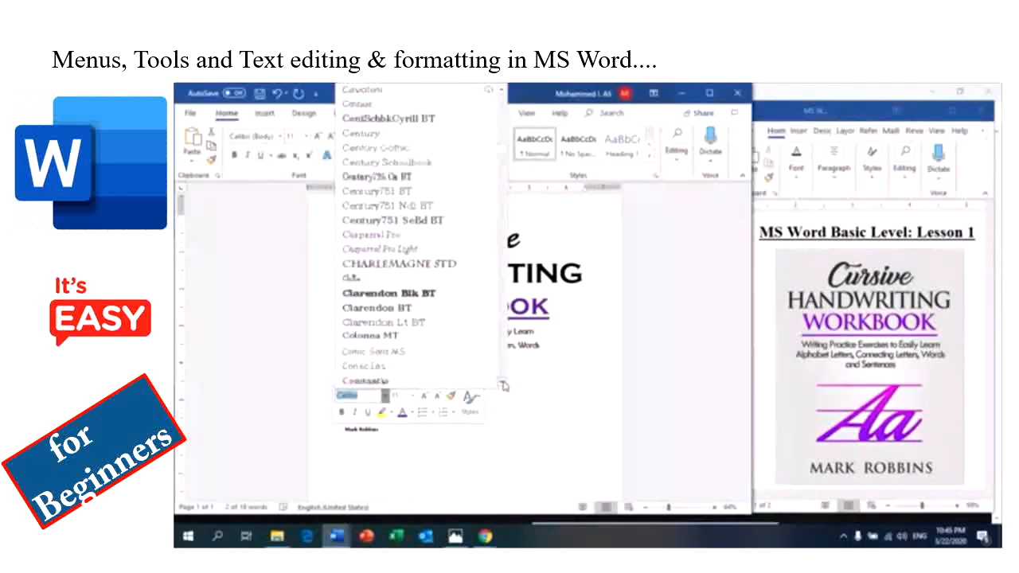
pyautogui.scroll(-2, 503, 386)
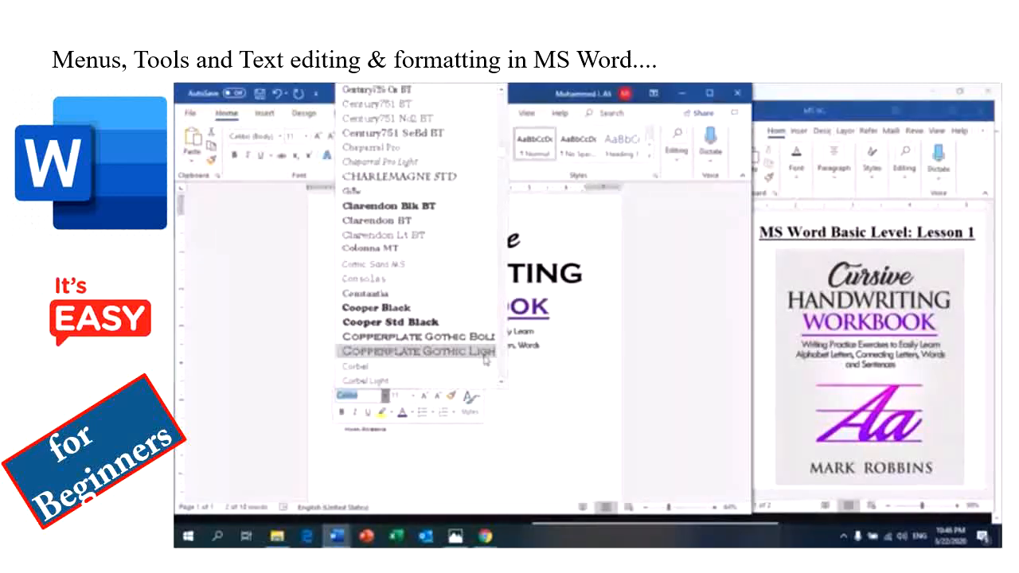
pyautogui.click(485, 351)
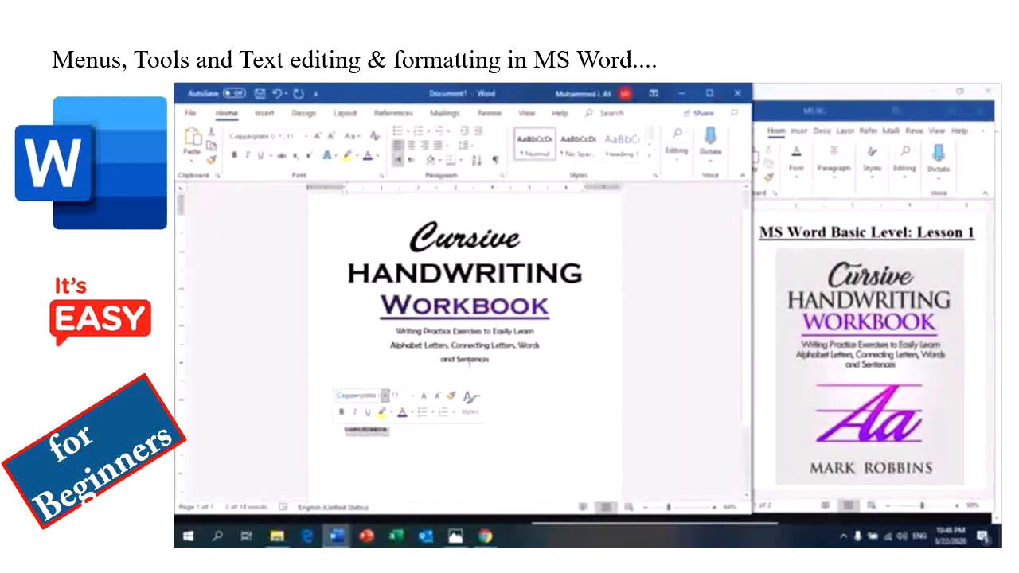
pyautogui.click(413, 396)
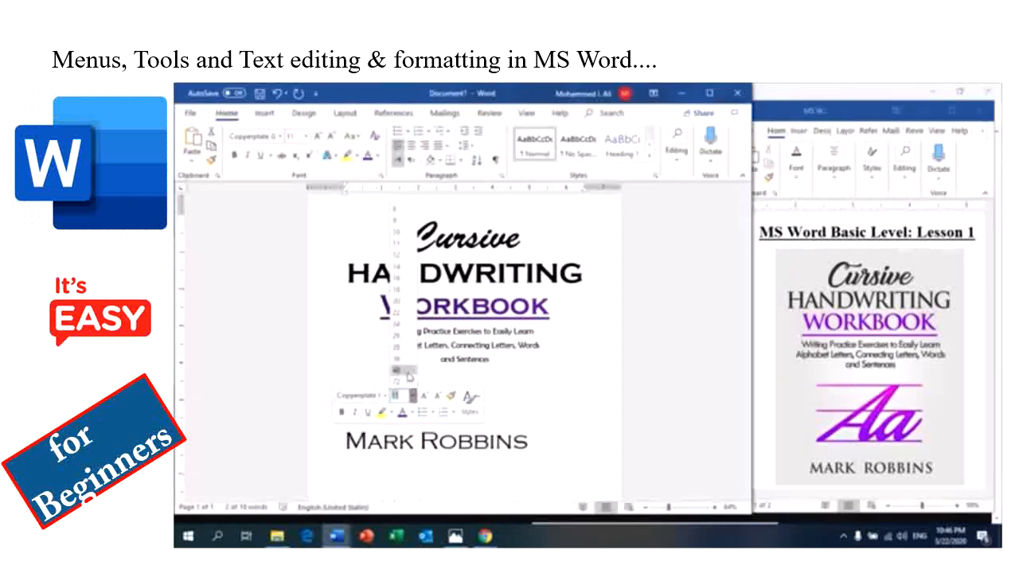
pyautogui.click(406, 372)
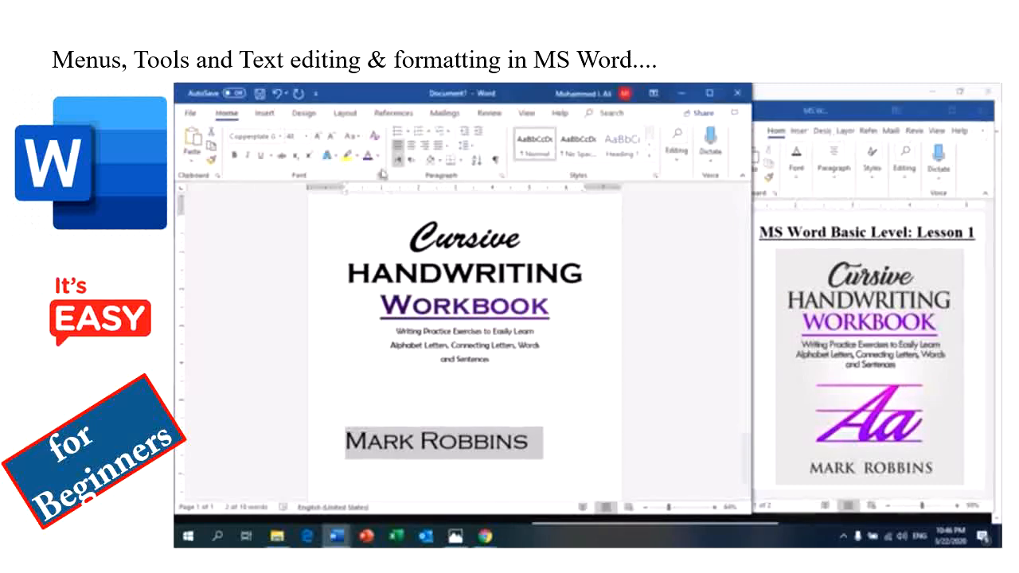
# Step: Turn on the All caps effect for the author name line in the font settings
pyautogui.click(382, 176)
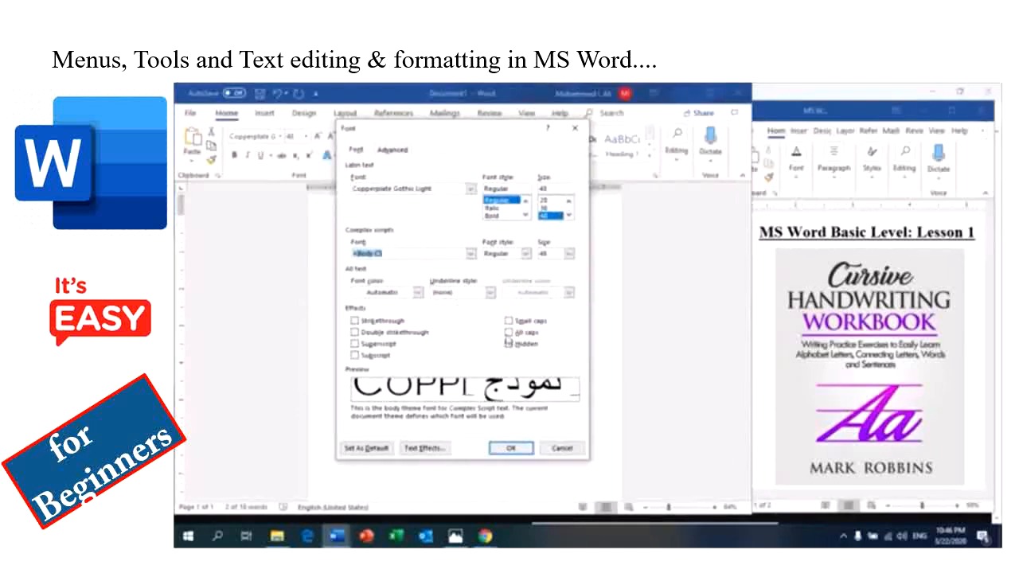
pyautogui.click(508, 332)
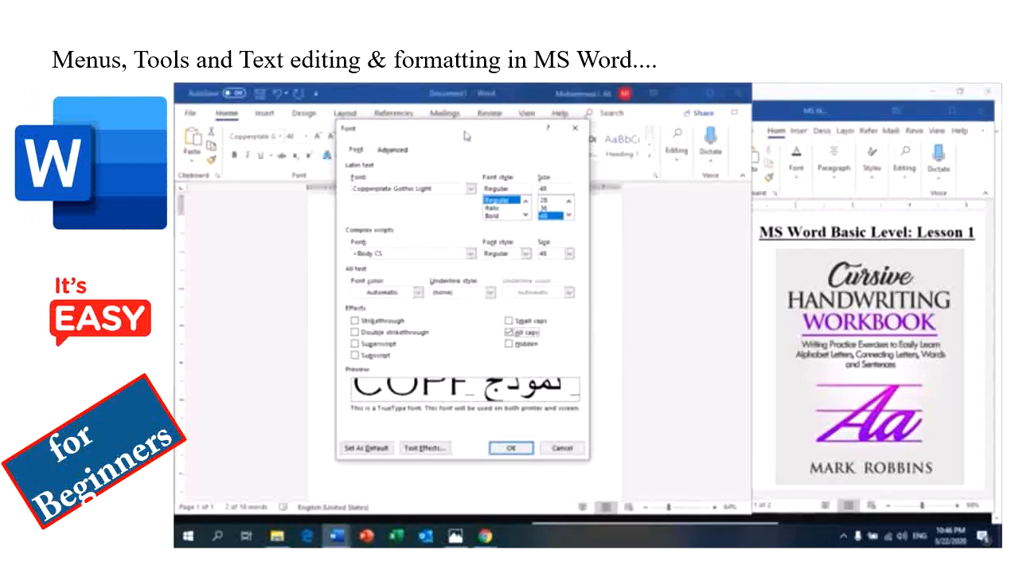
pyautogui.moveTo(466, 135); pyautogui.dragTo(619, 118)
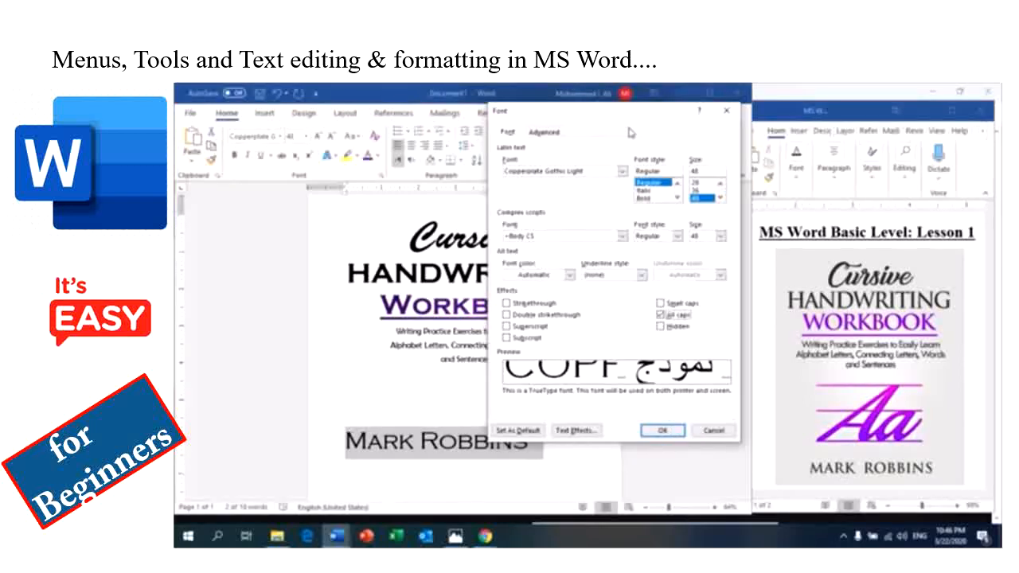
# Step: Set the author name's character spacing to Expanded and increase the expansion amount beyond 1 pt
pyautogui.click(546, 135)
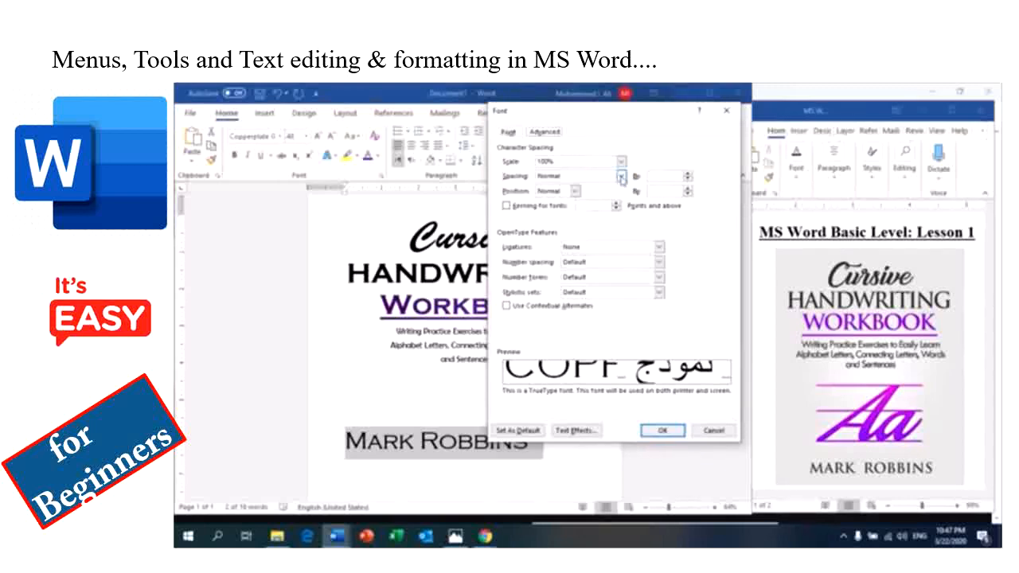
pyautogui.click(622, 178)
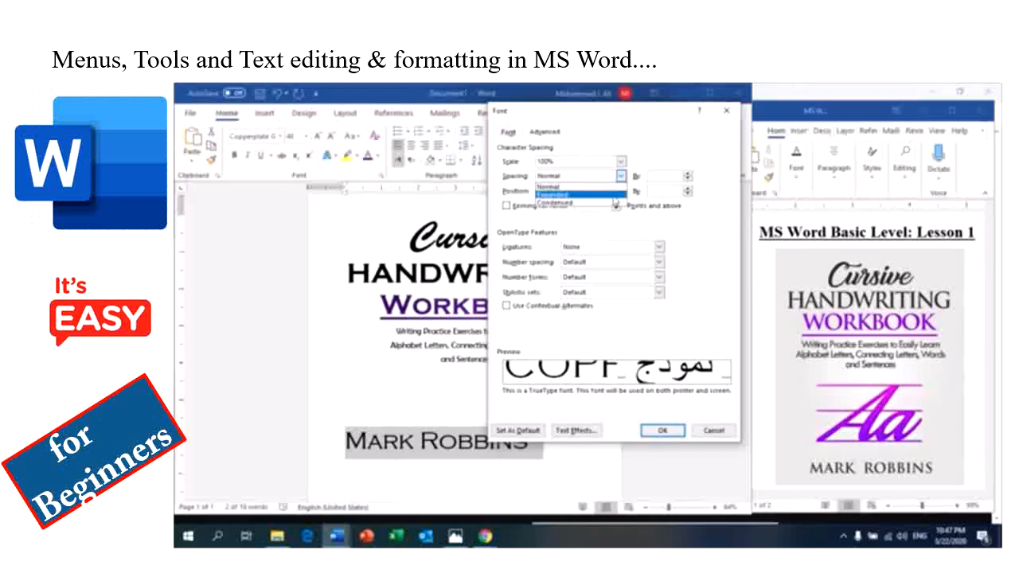
pyautogui.click(613, 196)
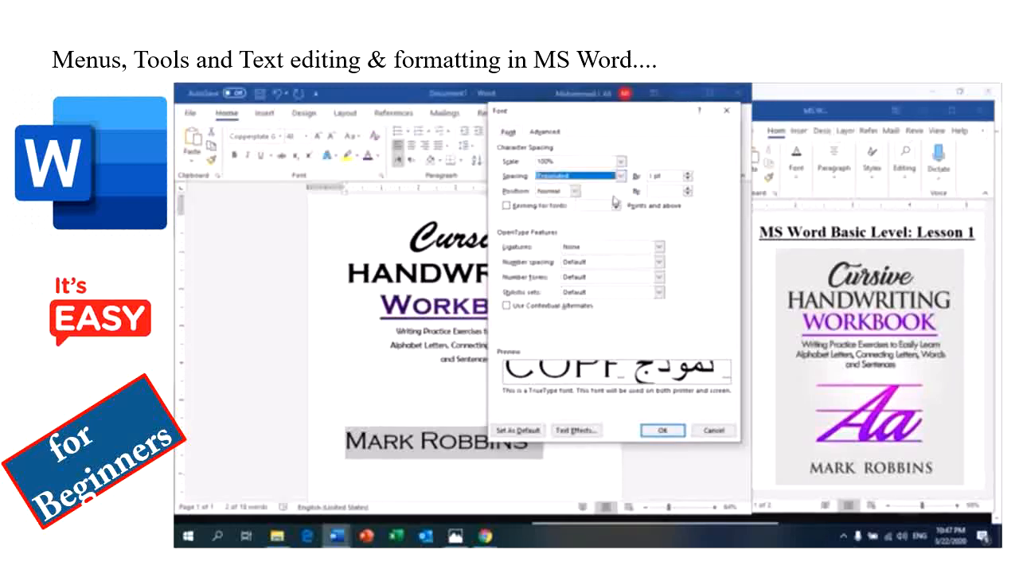
pyautogui.click(690, 175)
pyautogui.click(690, 175)
pyautogui.click(690, 174)
pyautogui.click(689, 174)
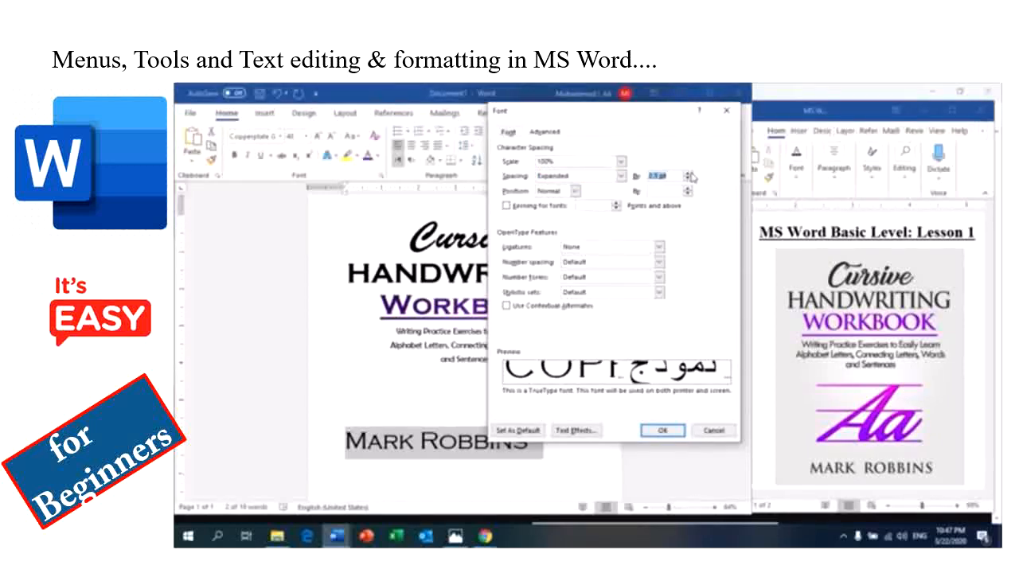
pyautogui.click(689, 175)
pyautogui.click(654, 430)
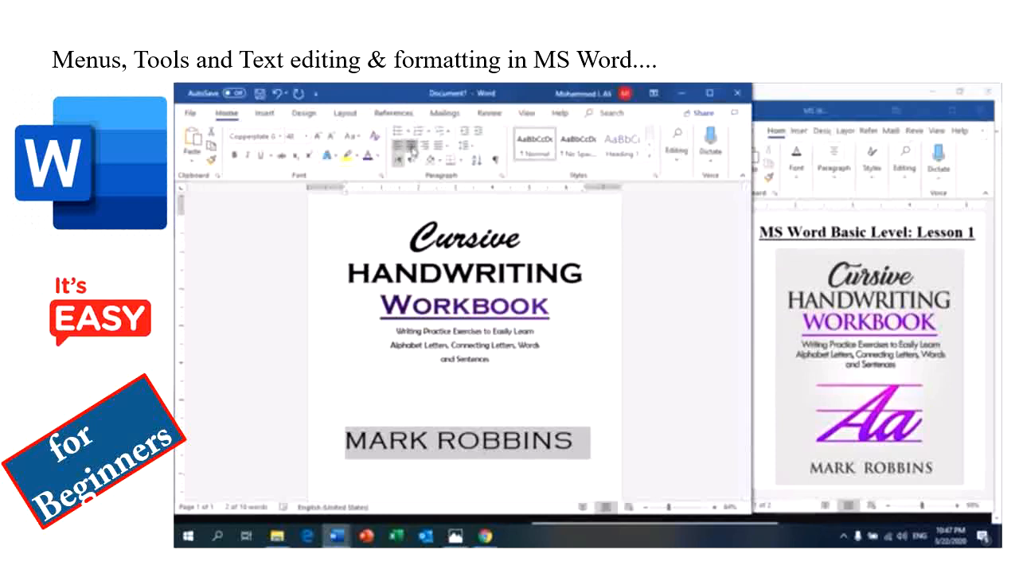
# Step: Centre the author name line and set its font size to 36
pyautogui.click(411, 147)
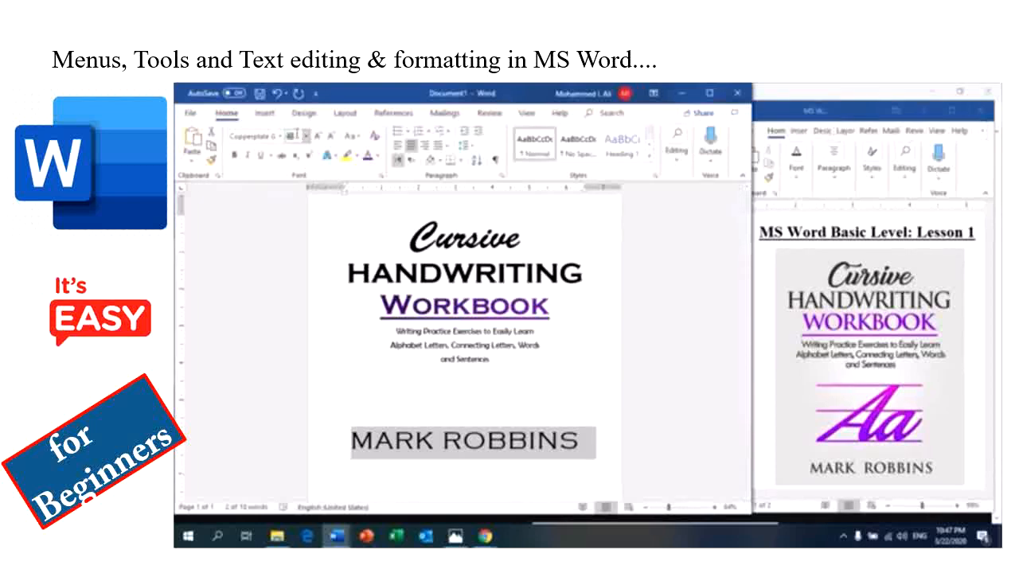
pyautogui.write('36')
pyautogui.press('Return')
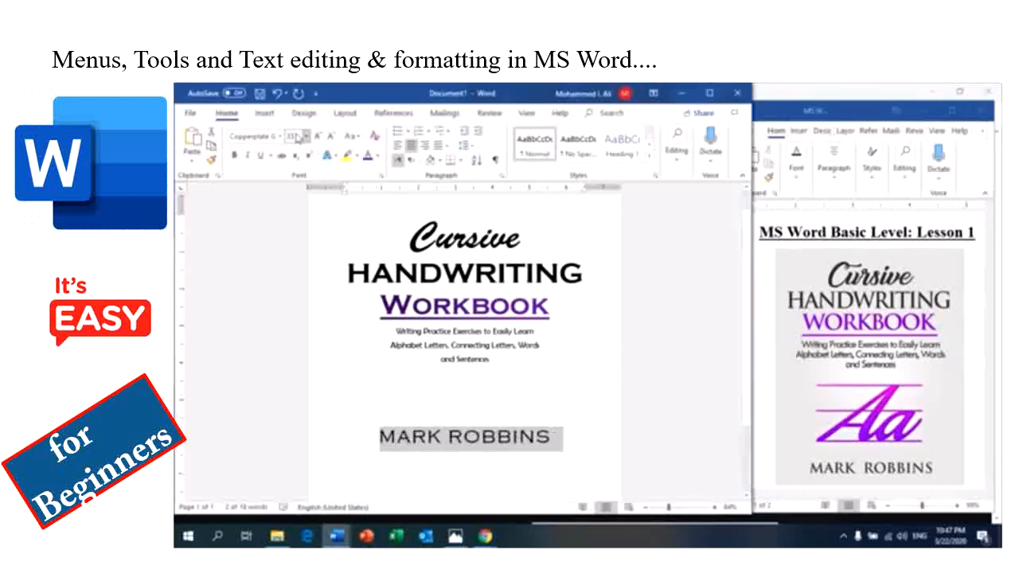
# Step: Insert three blank lines between the subtitle and the author name
pyautogui.click(402, 394)
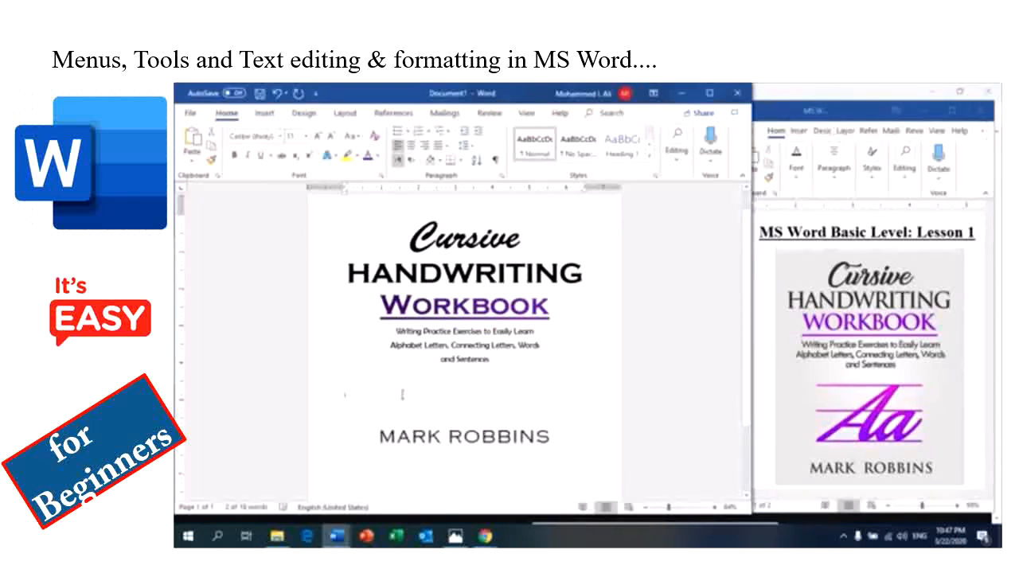
pyautogui.press('Return')
pyautogui.press('Return')
pyautogui.press('Return')
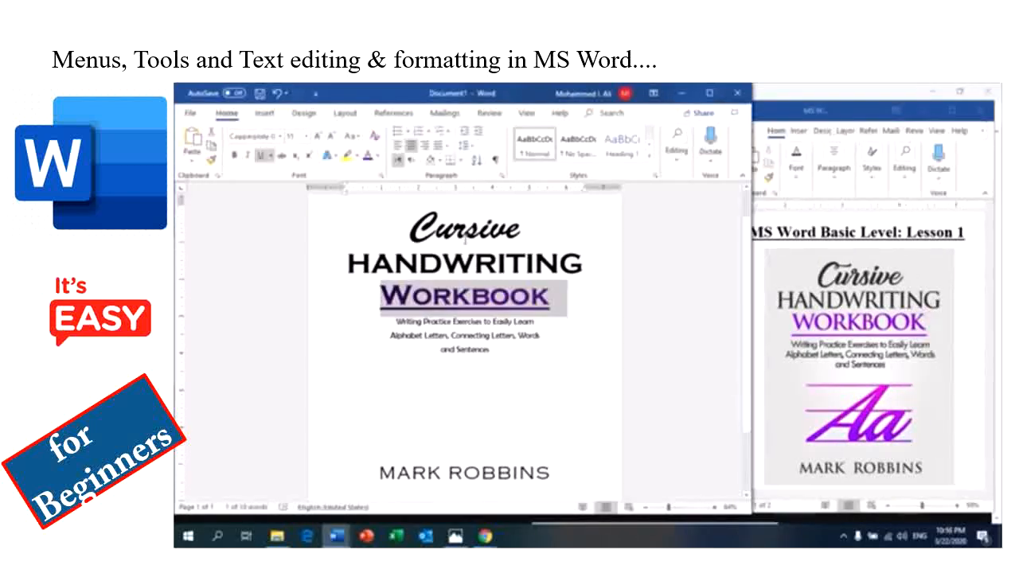
# Step: Start saving the document with the file name "Lesson 1 MS Word -Live"
pyautogui.click(467, 229)
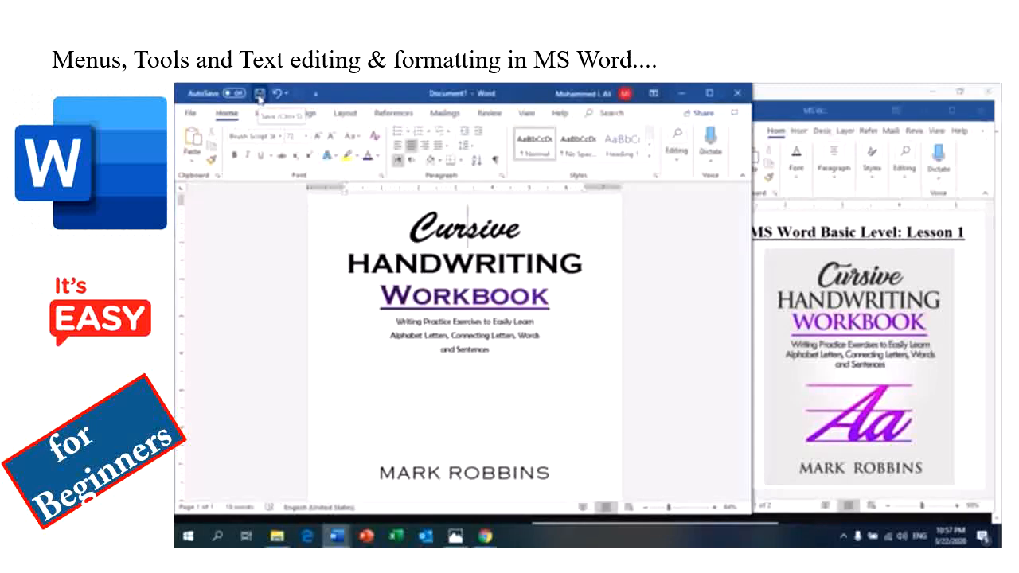
pyautogui.click(191, 116)
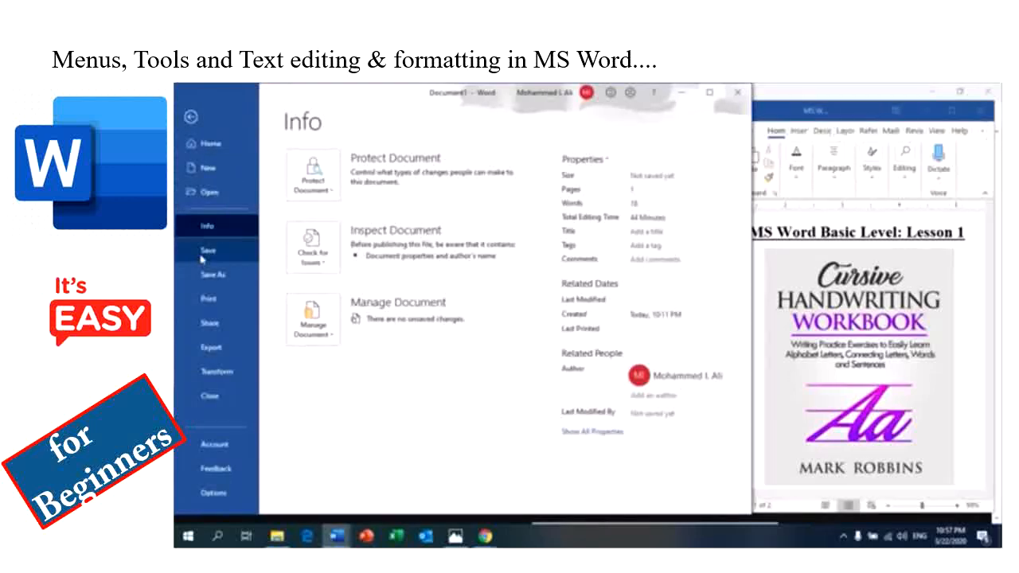
pyautogui.click(191, 117)
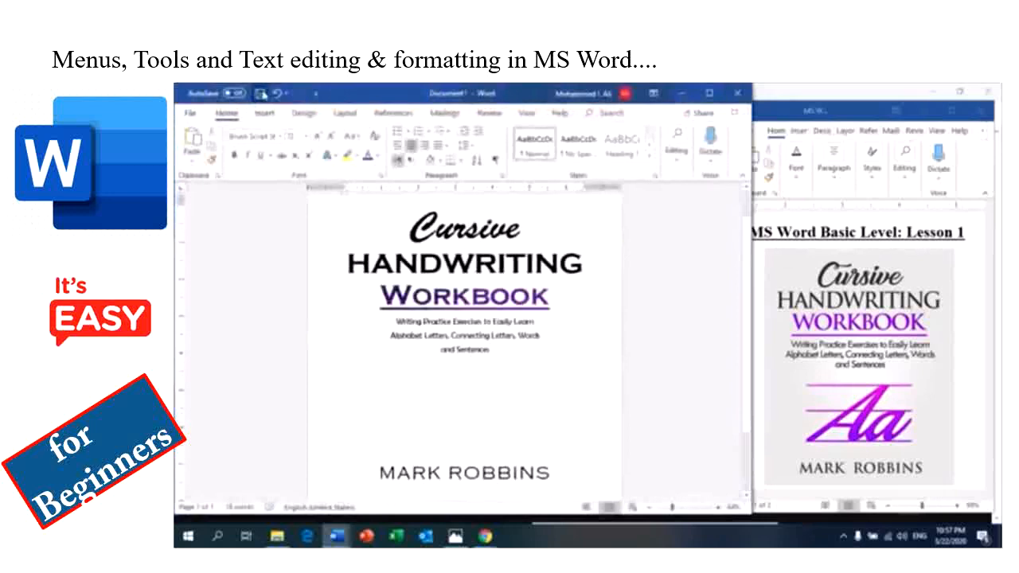
pyautogui.click(260, 93)
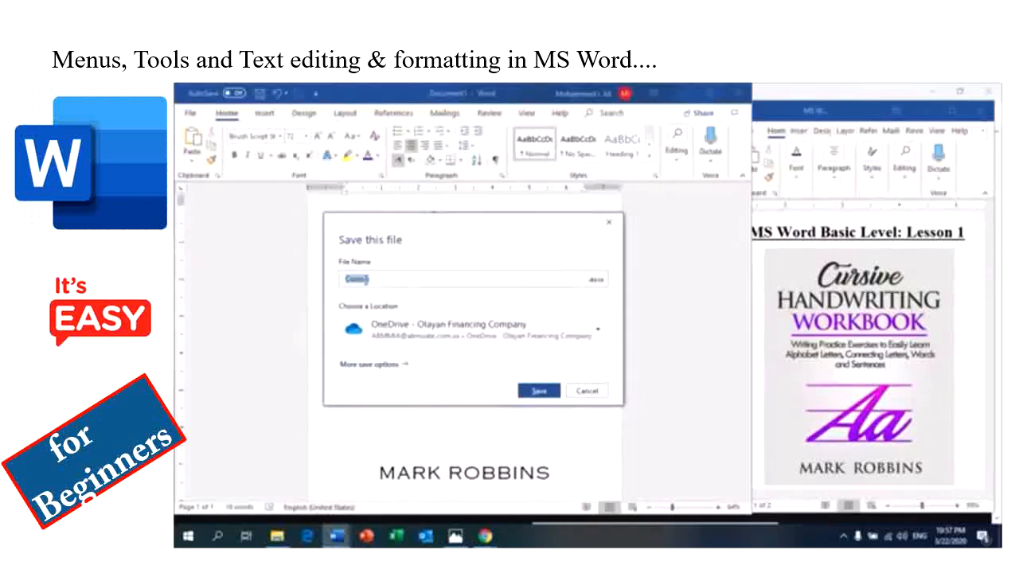
pyautogui.write('Lesson 1 MS Word online')
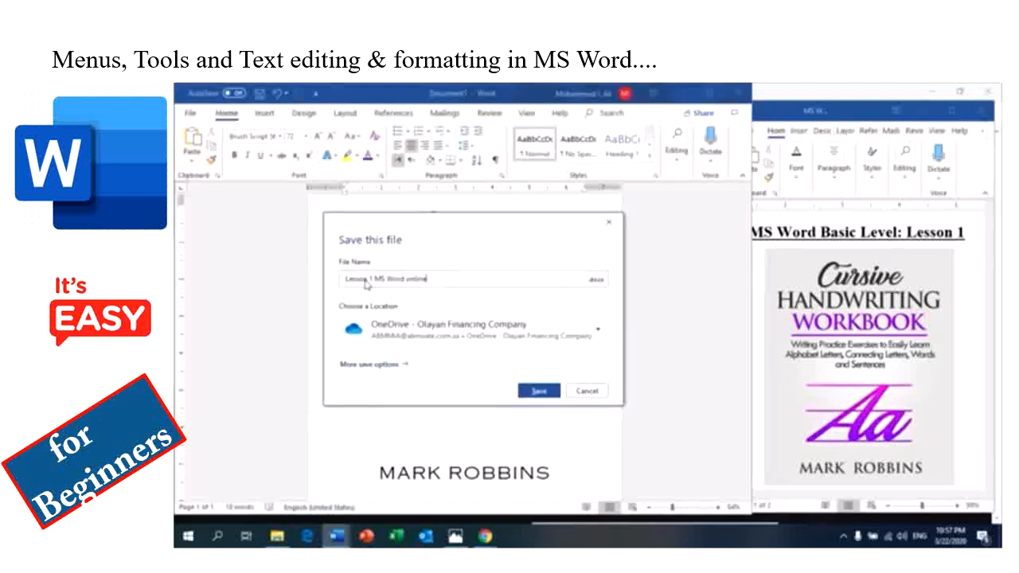
pyautogui.press('Delete')
pyautogui.press('Delete')
pyautogui.press('Delete')
pyautogui.write('-Live')
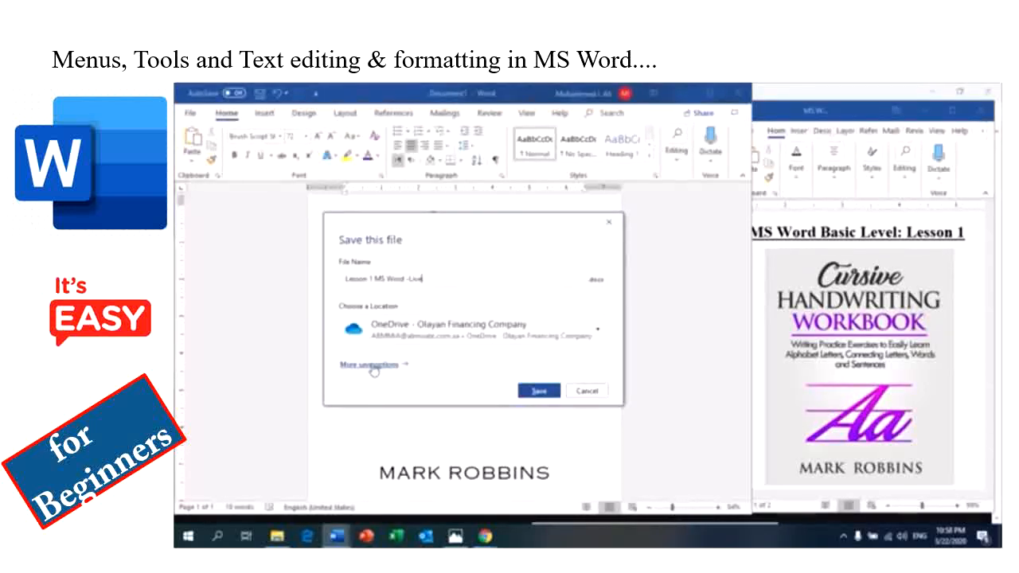
# Step: Create a folder named "My Work" on Volume F (F:) and save the document in it as a Word Document
pyautogui.click(371, 365)
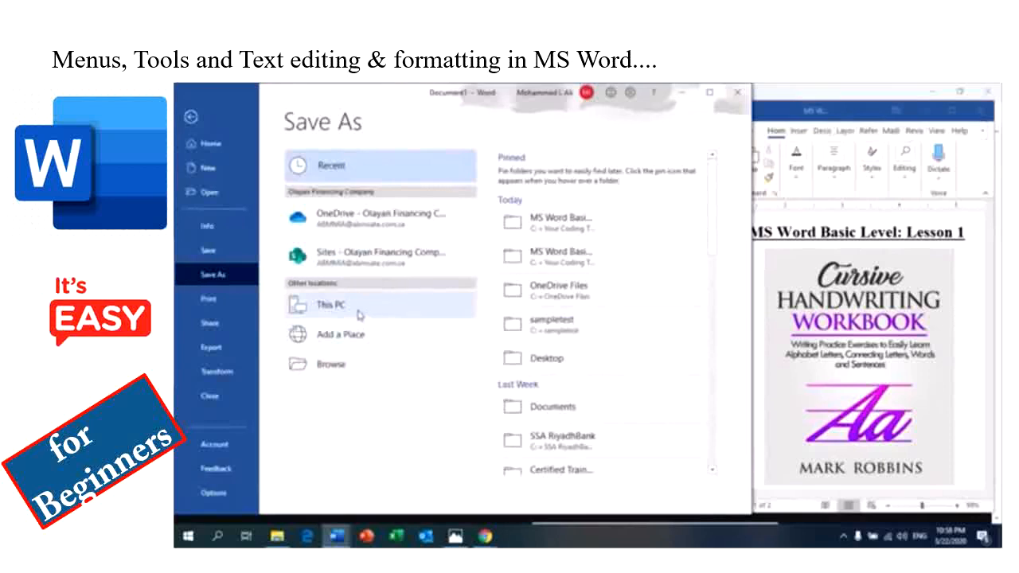
pyautogui.click(348, 367)
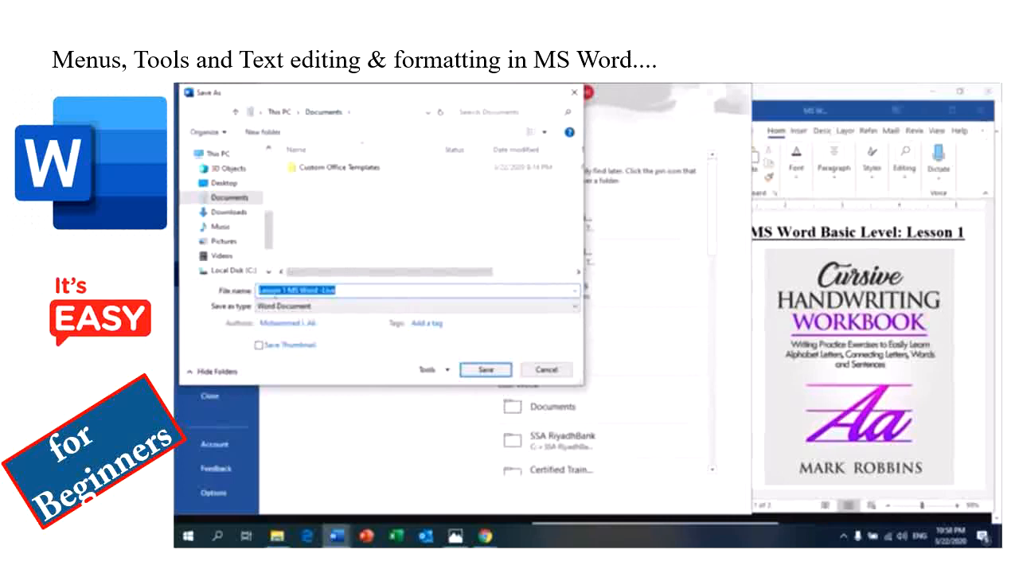
pyautogui.scroll(-3, 268, 273)
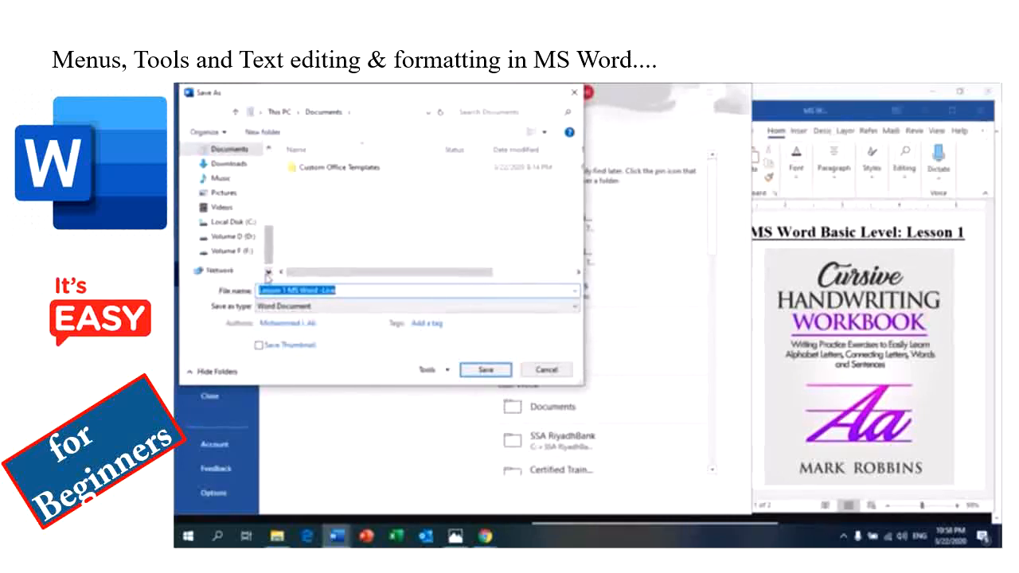
pyautogui.click(249, 253)
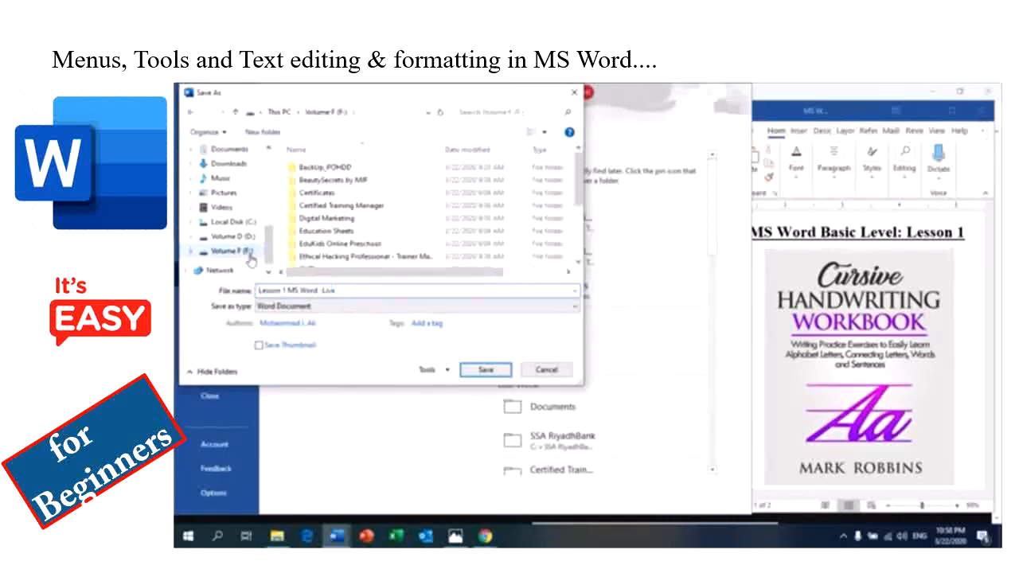
pyautogui.click(262, 132)
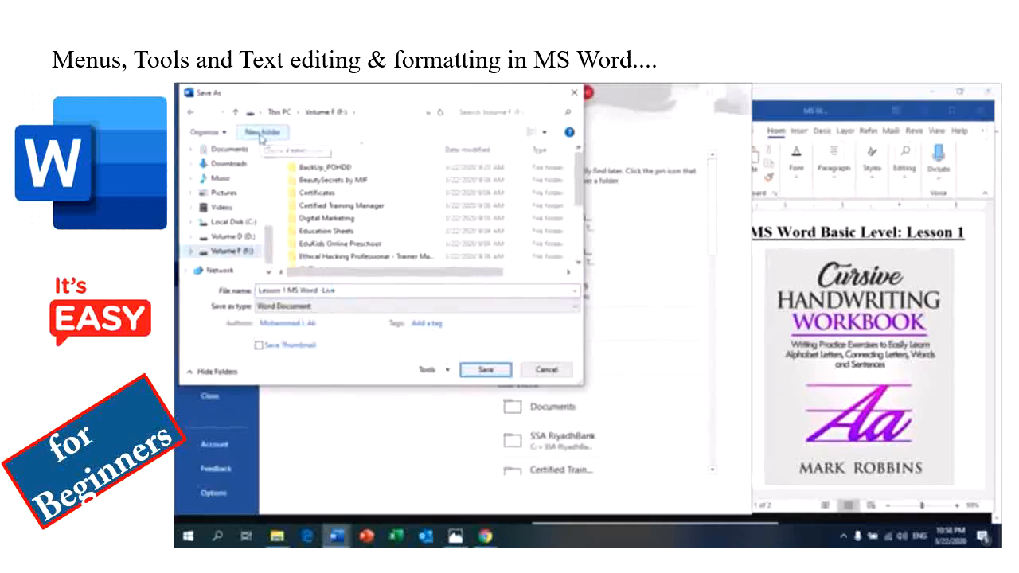
pyautogui.write('My Work')
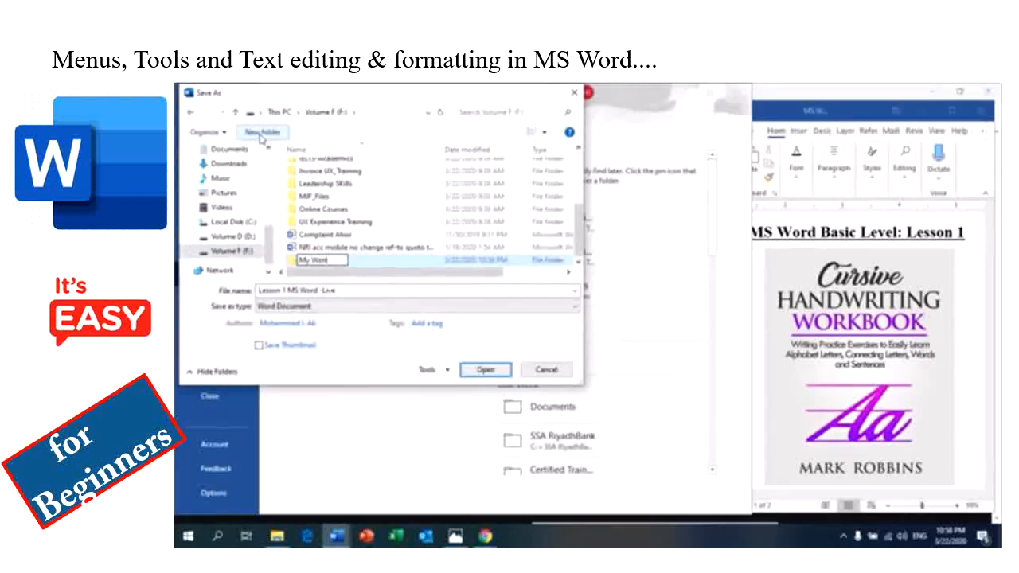
pyautogui.press('Return')
pyautogui.press('Return')
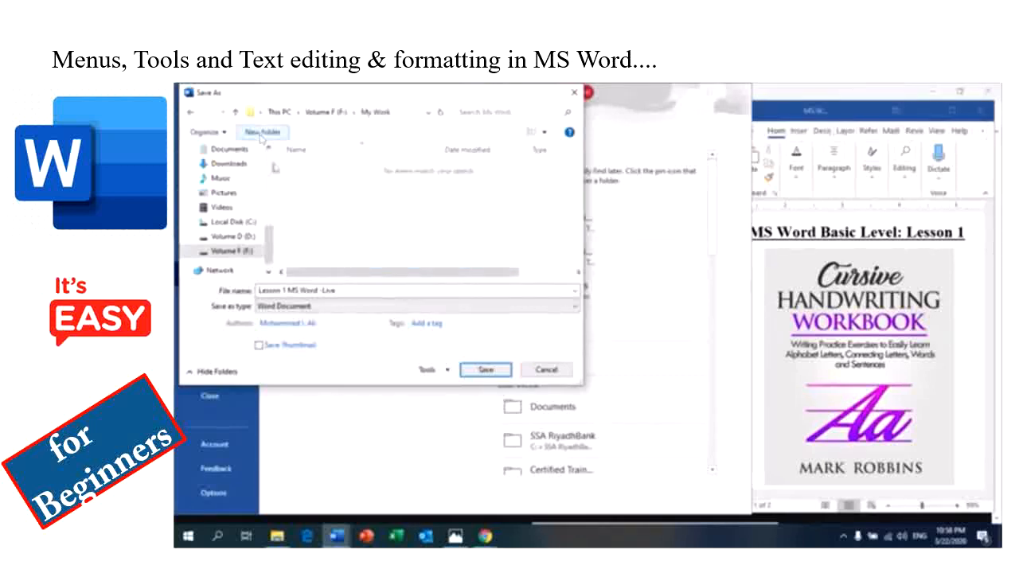
pyautogui.click(323, 292)
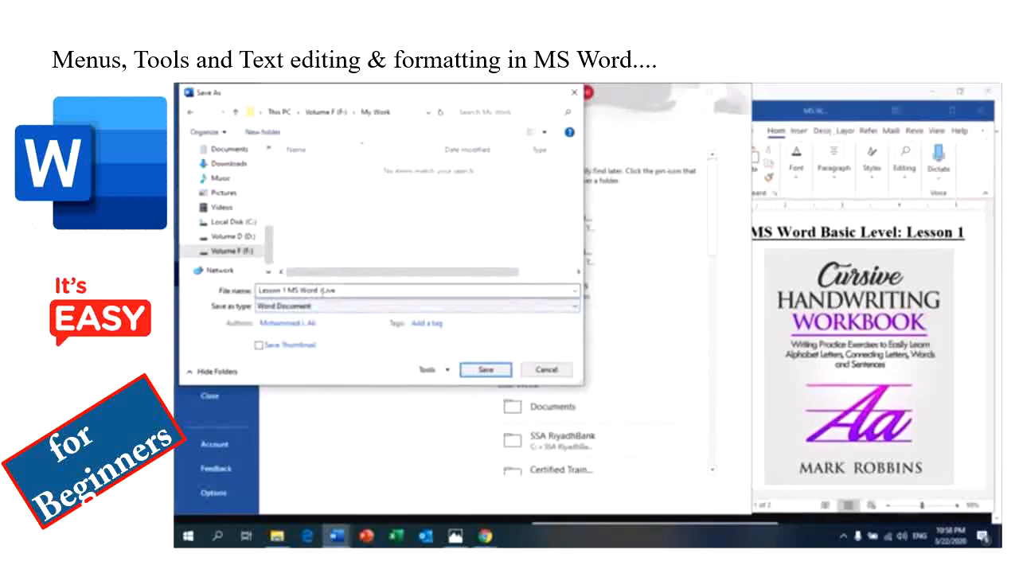
pyautogui.click(505, 371)
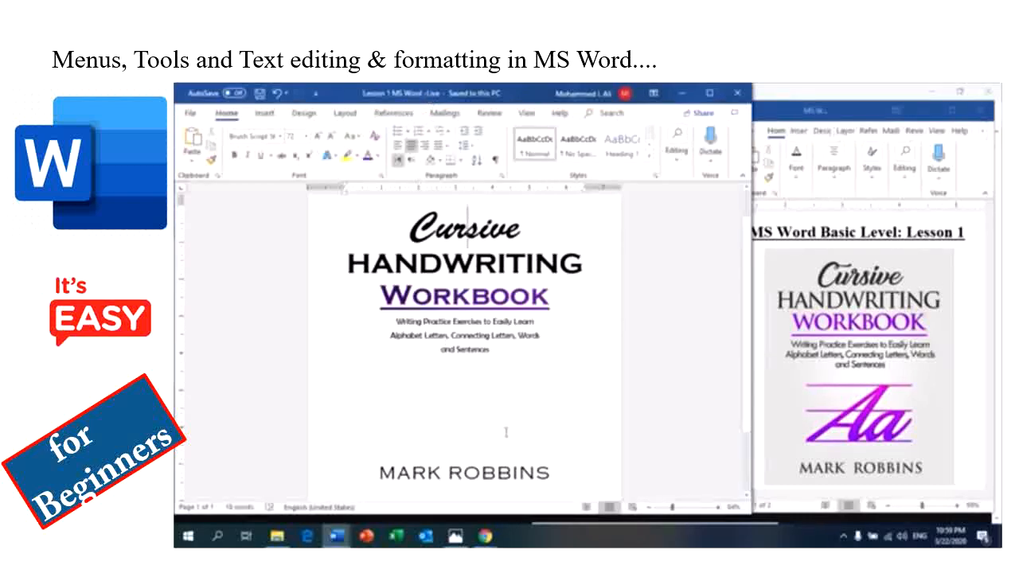
pyautogui.click(747, 496)
pyautogui.click(747, 496)
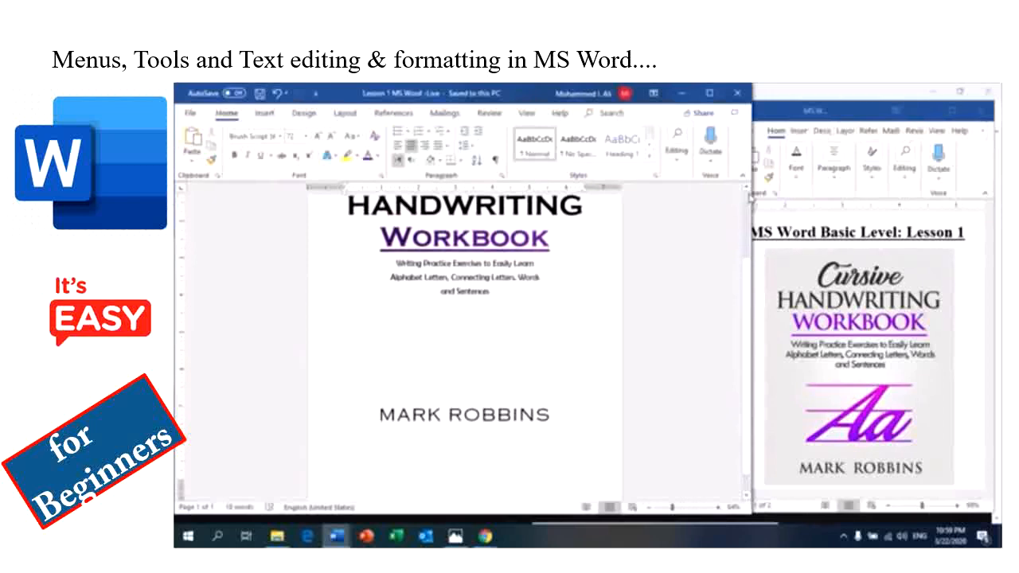
pyautogui.scroll(3, 747, 192)
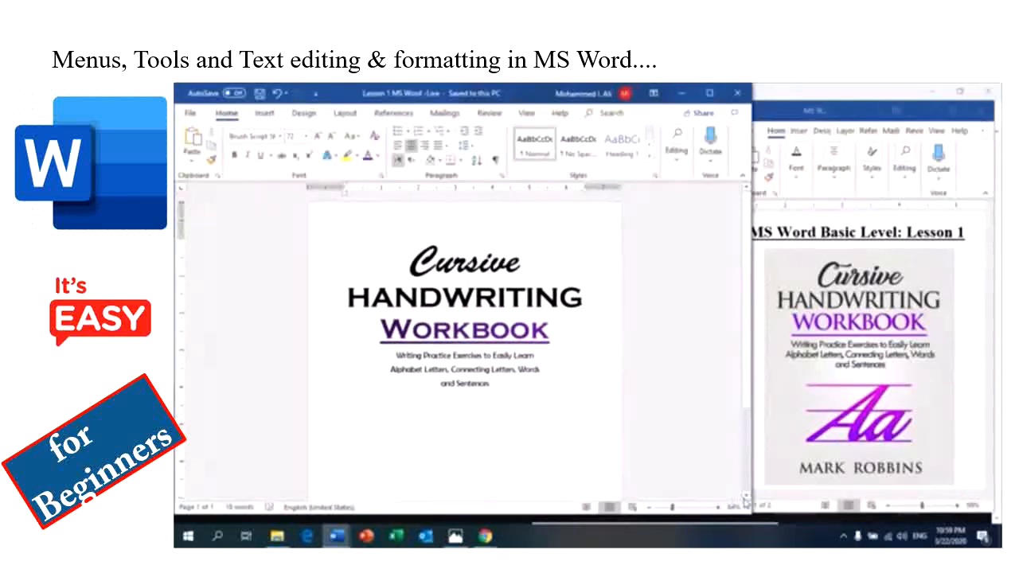
pyautogui.scroll(-2, 746, 499)
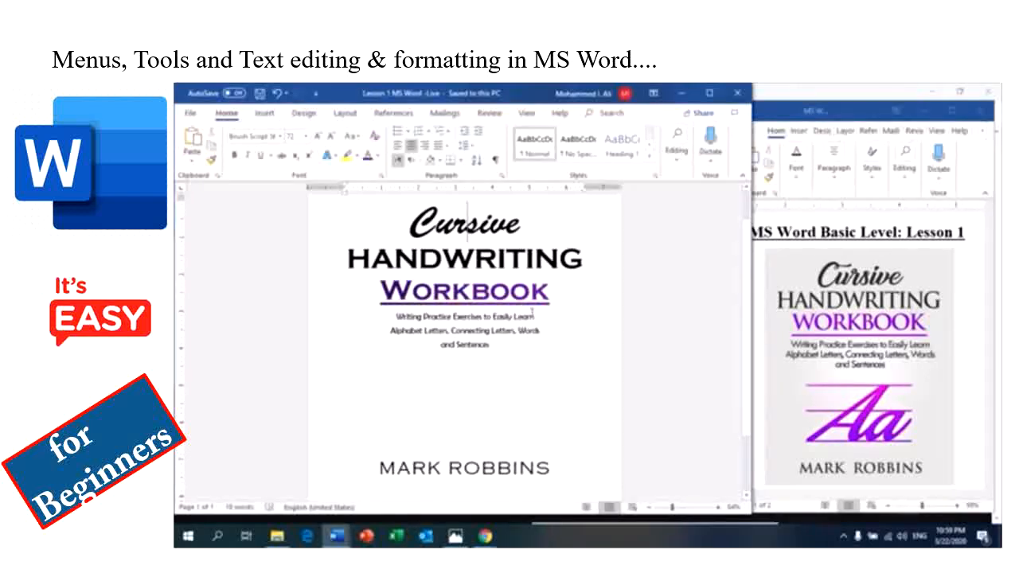
# Step: Close the sample cover document without saving its changes and make the remaining document's window slightly narrower
pyautogui.click(971, 114)
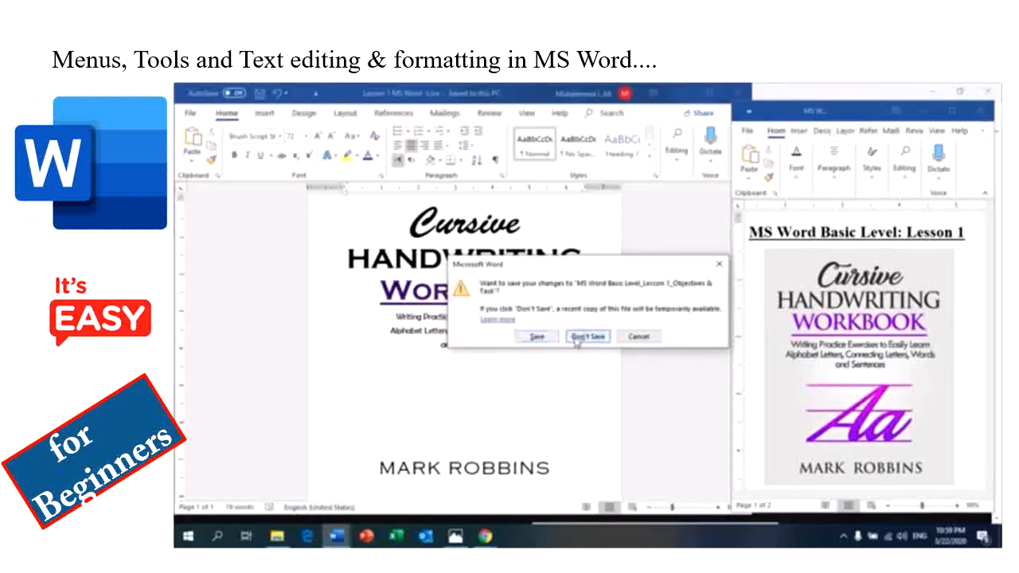
pyautogui.click(574, 338)
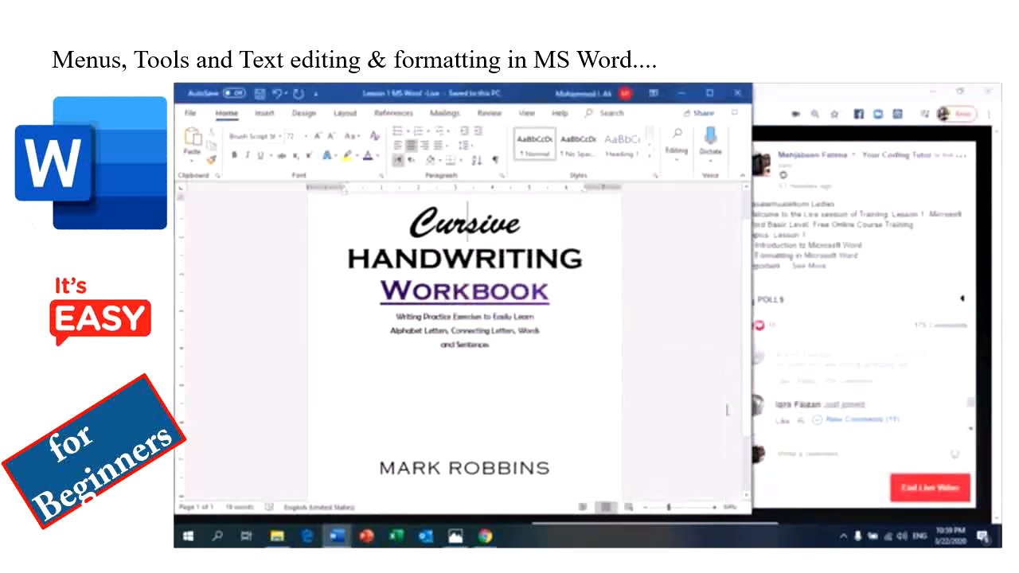
pyautogui.moveTo(751, 516); pyautogui.dragTo(722, 513)
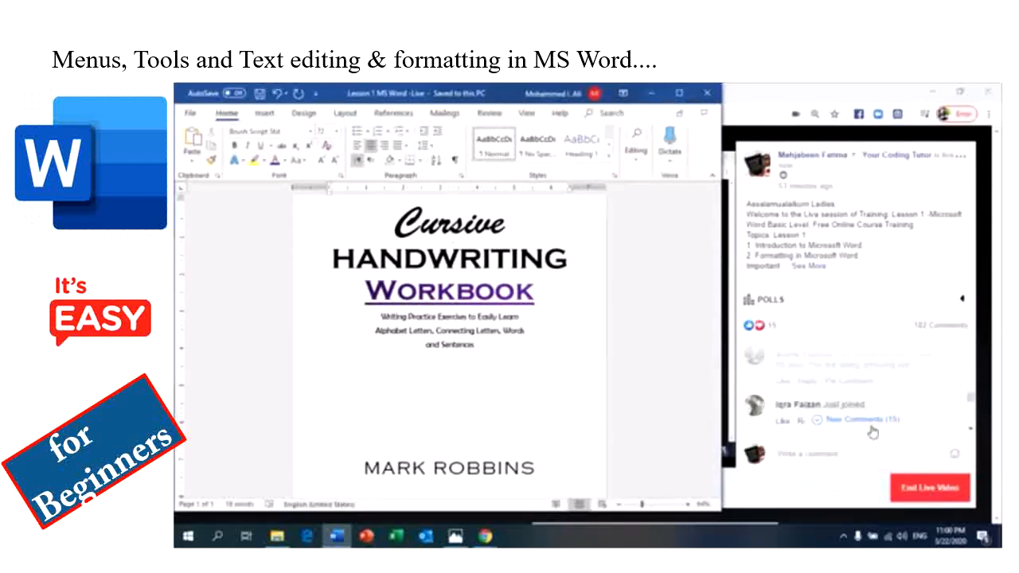
# Step: Open the recent document "Lesson 1-Assignment-1", maximize its window and enlarge the view of the labelling diagram
pyautogui.hotkey('ctrl', 'o')
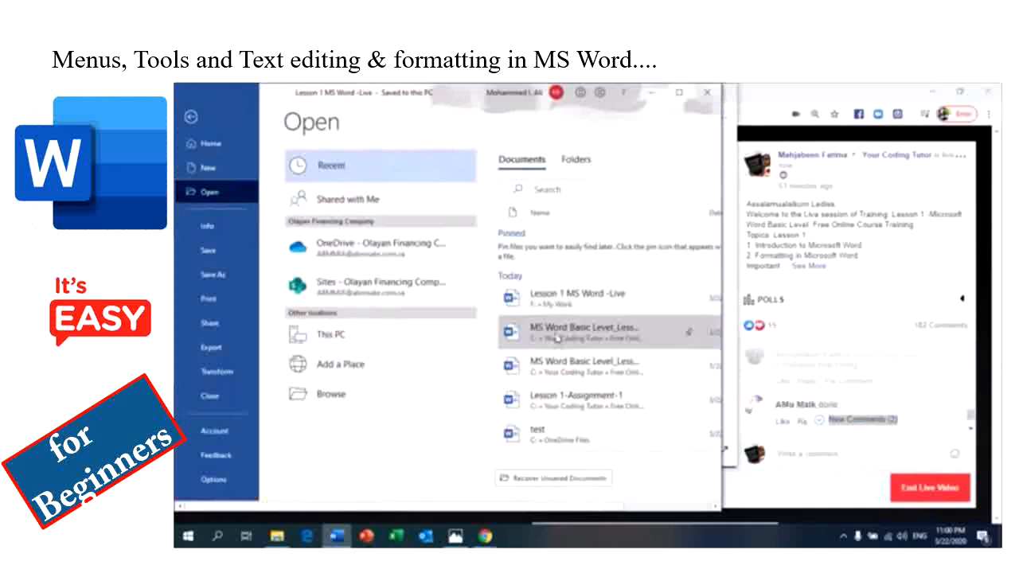
pyautogui.click(558, 396)
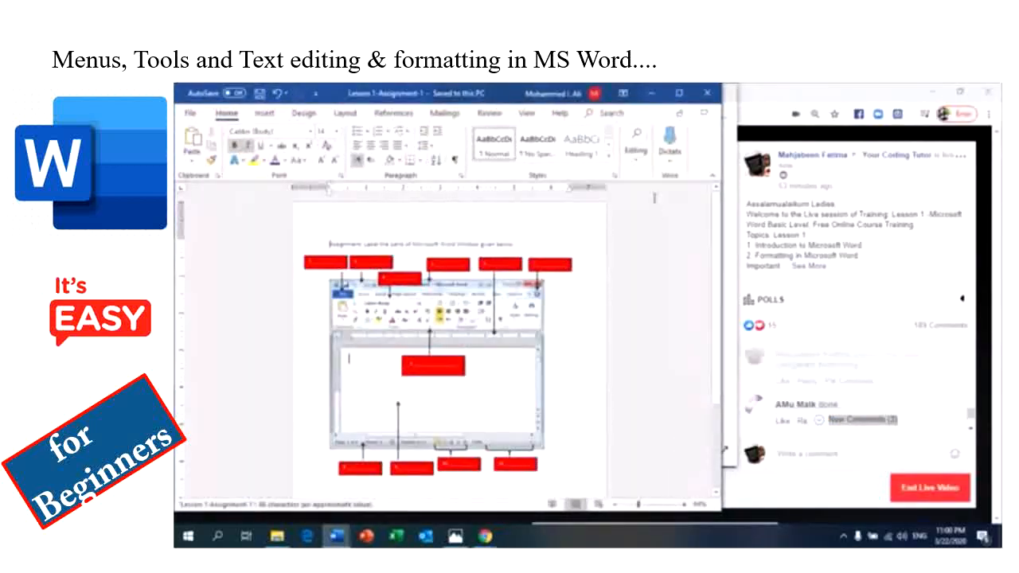
pyautogui.click(678, 93)
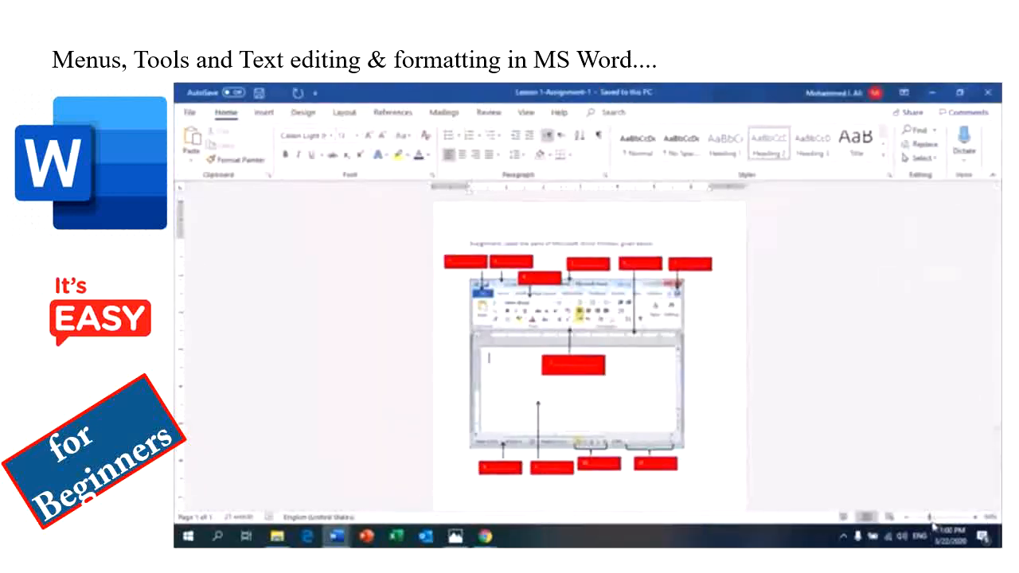
pyautogui.click(940, 518)
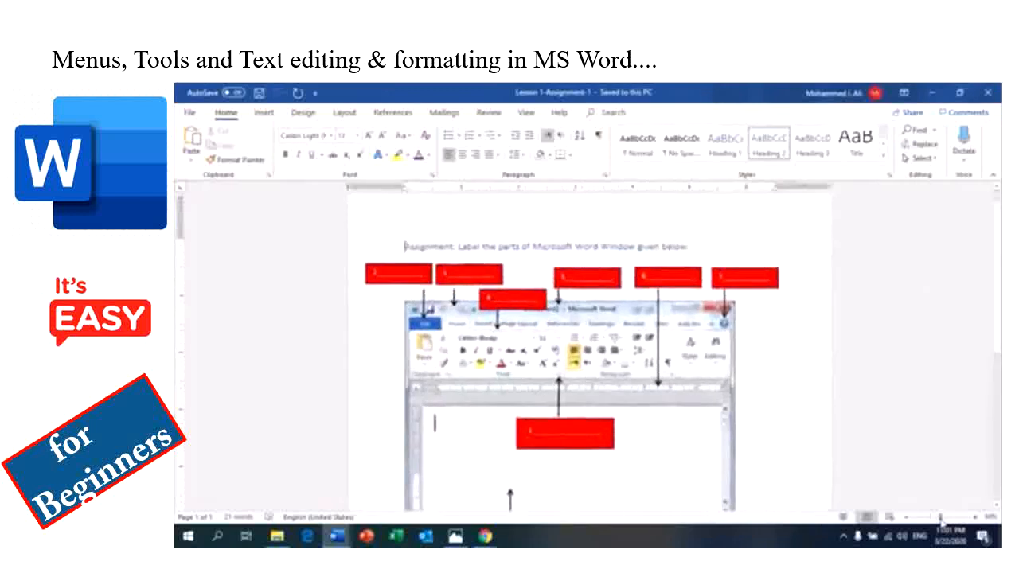
pyautogui.scroll(-2, 997, 504)
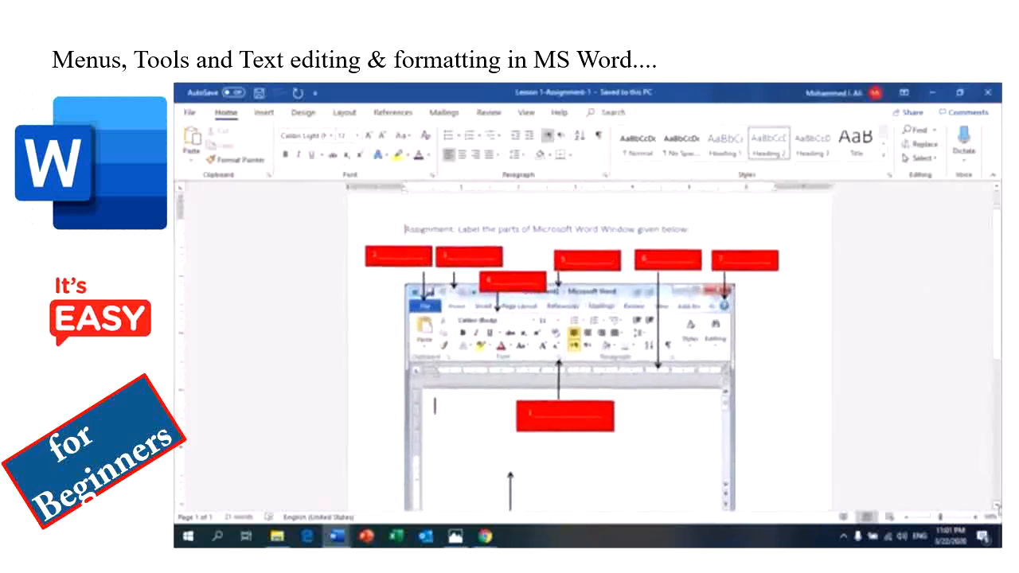